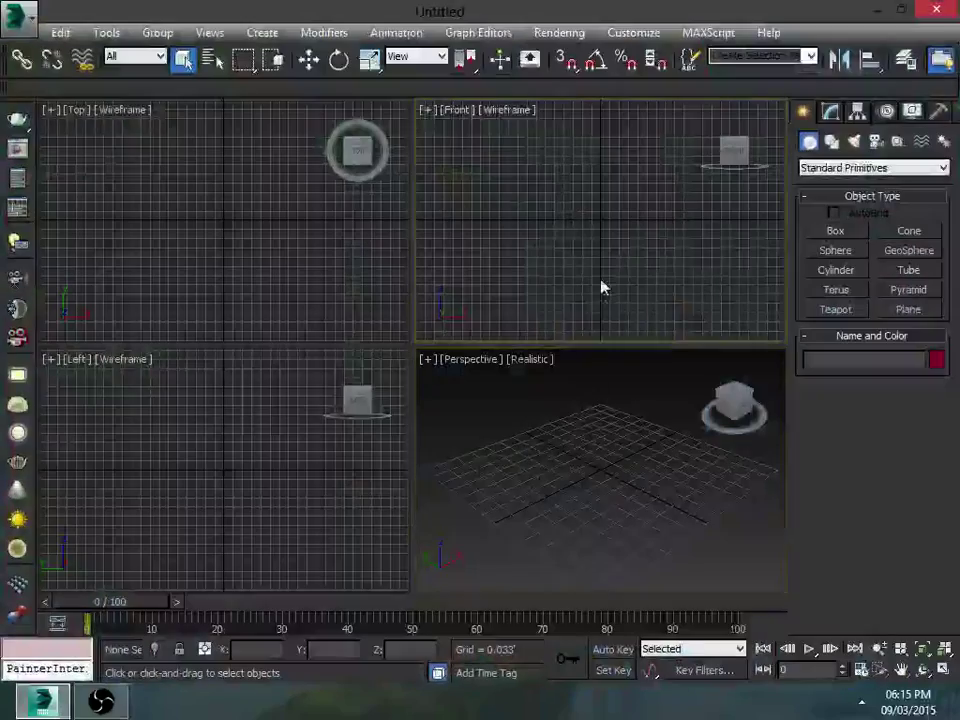
Step: Activate the front view and open the 09 scene shortcut from the Desktop
left_click(601, 284)
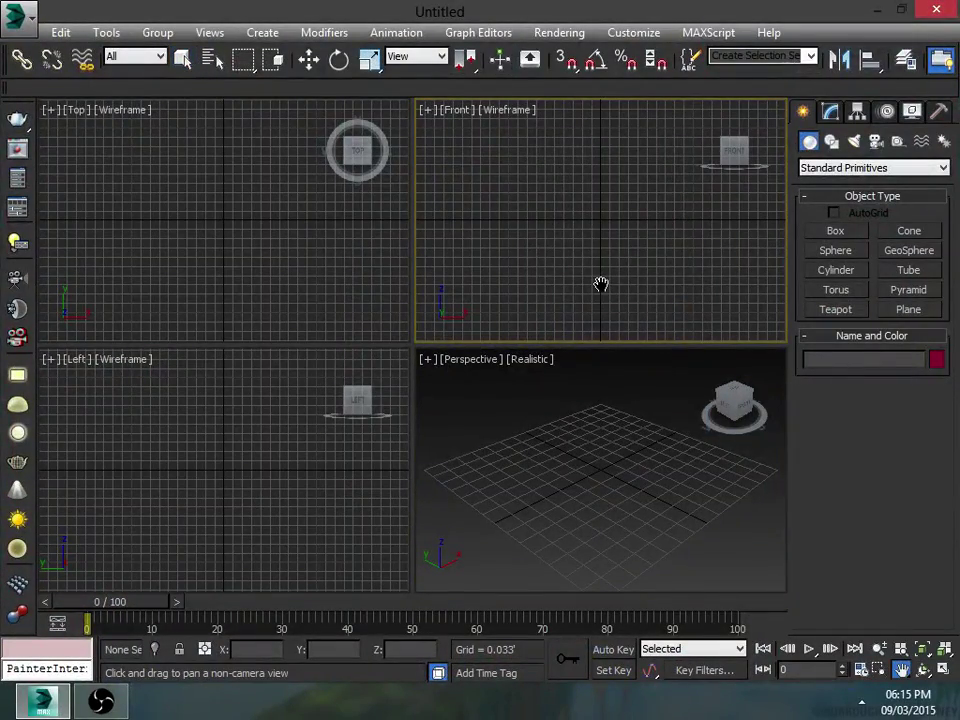
key("ctrl+o")
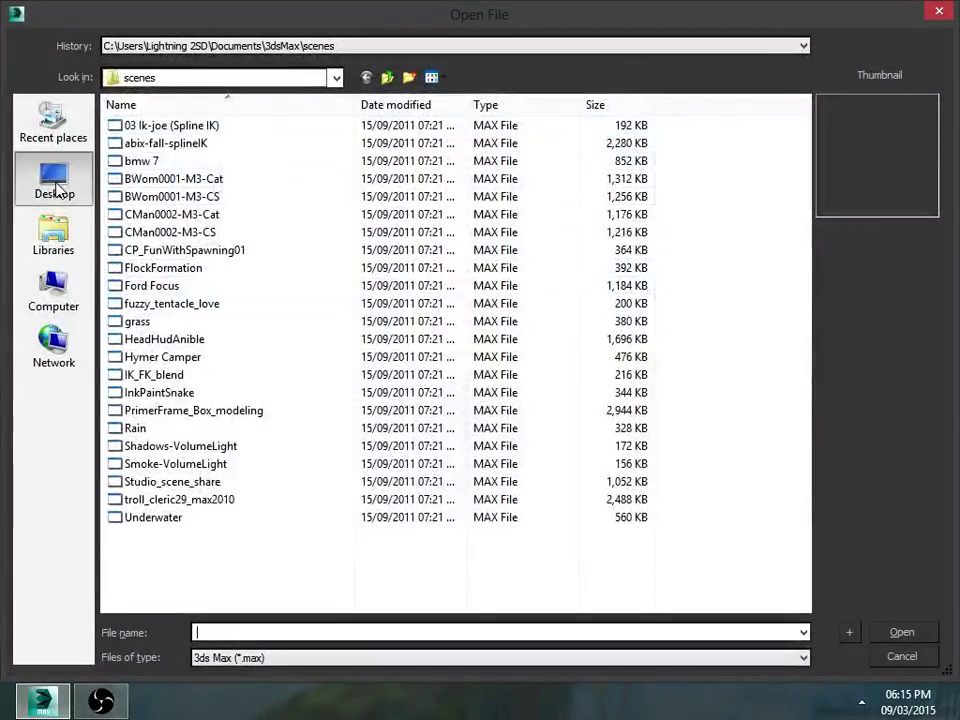
left_click(54, 180)
double_click(516, 192)
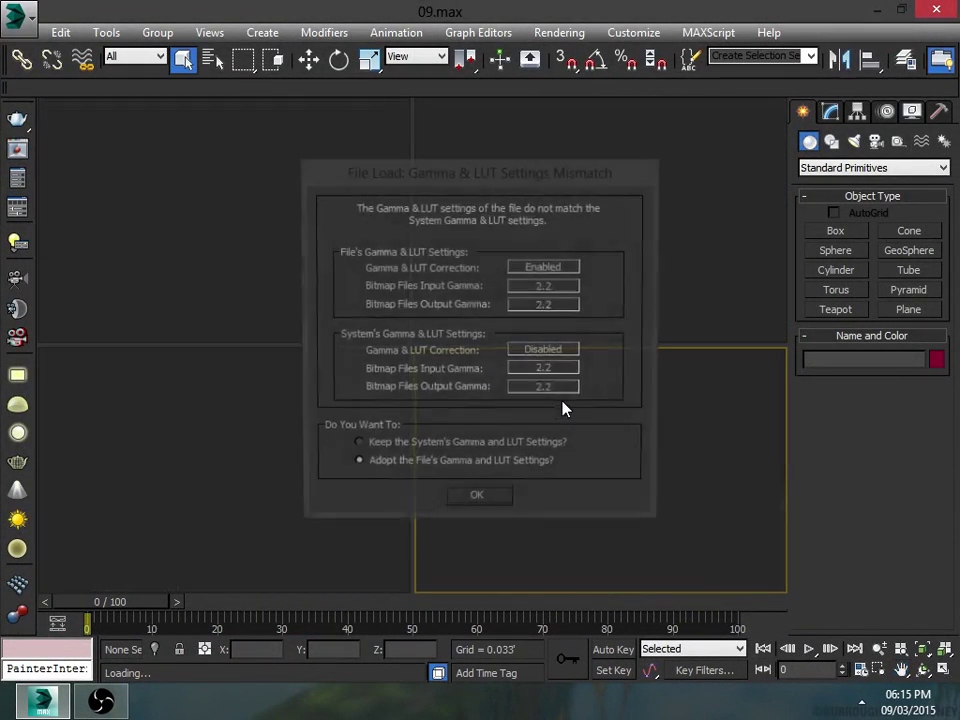
Step: Accept the file's gamma/LUT and unit settings, turn off edged faces, and orbit toward the car
key("Return")
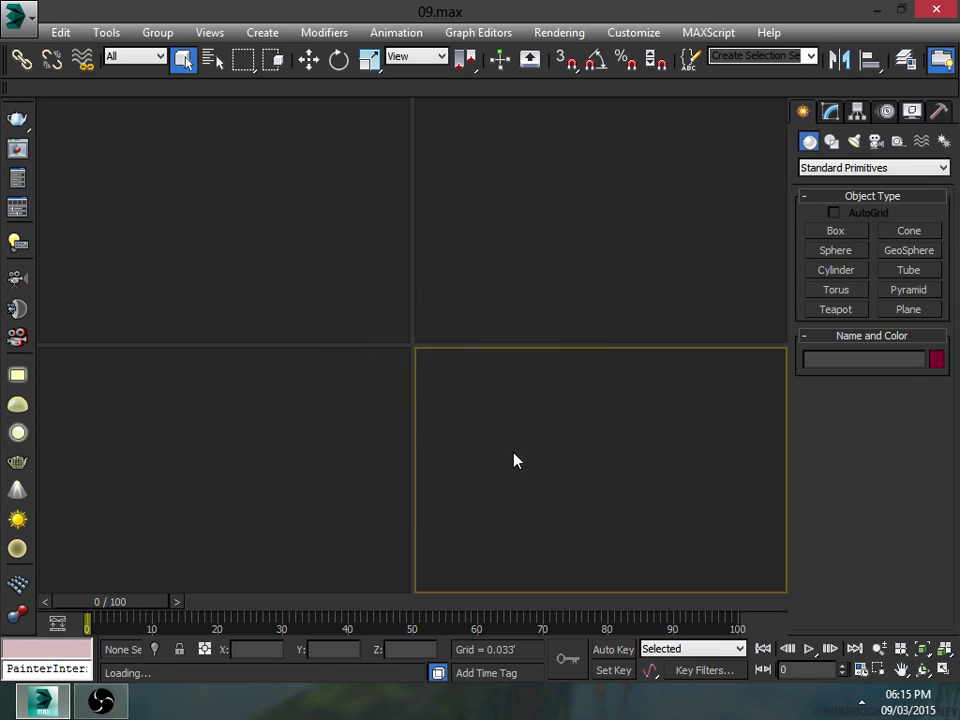
key("Return")
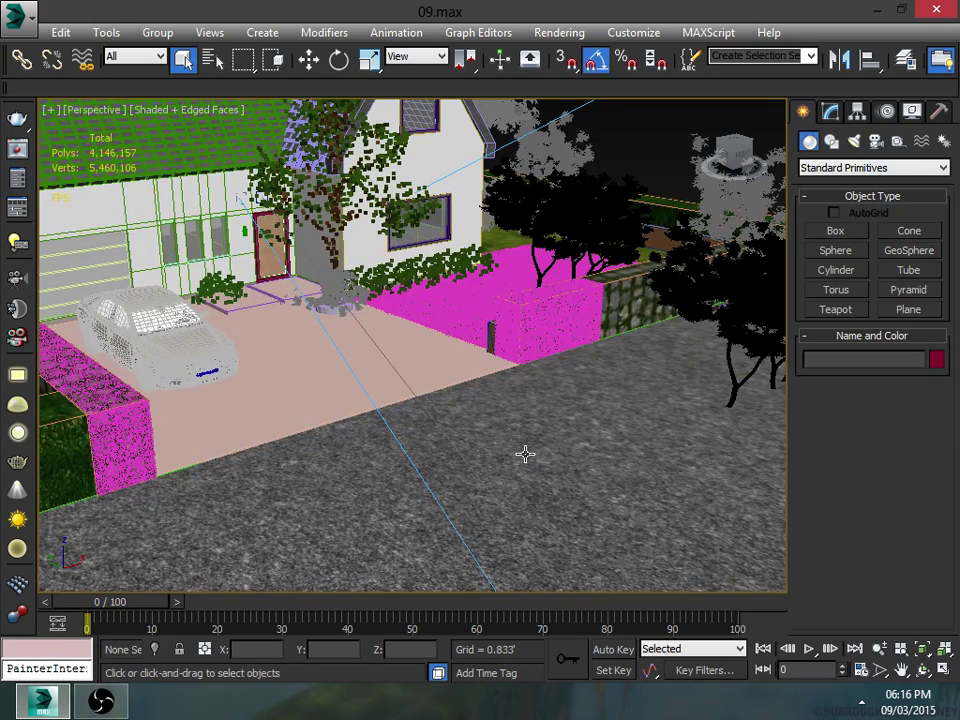
mouse_move(525, 454)
middle_mouse_down("alt")
mouse_move(449, 354)
mouse_move(560, 430)
middle_mouse_up("alt")
key("F4")
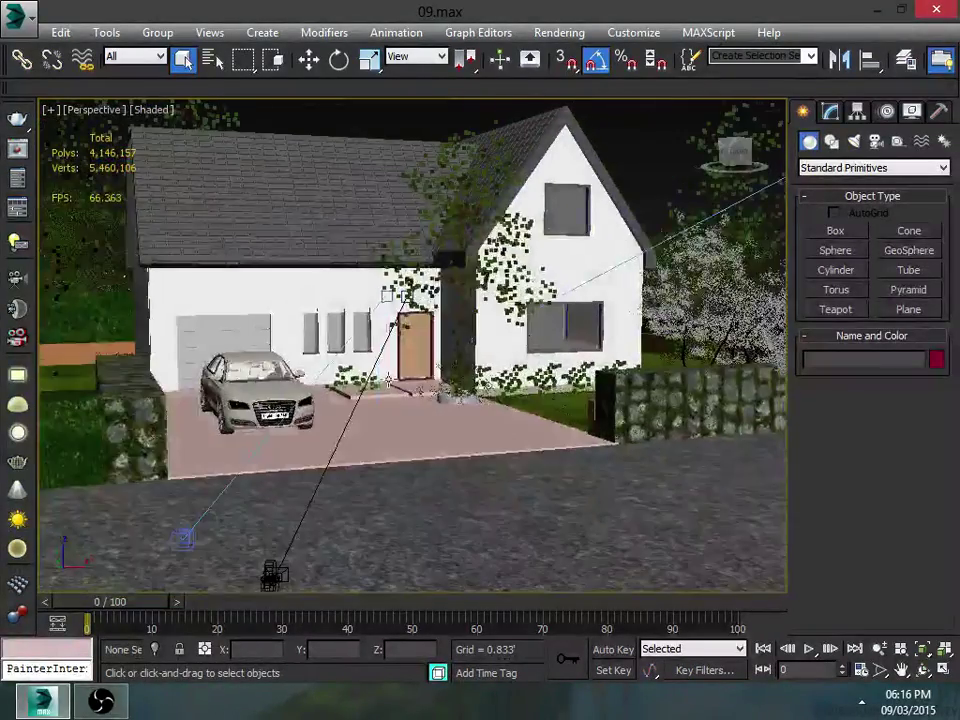
scroll(388, 380, "up", 4)
mouse_move(412, 362)
middle_mouse_down("alt")
mouse_move(441, 368)
mouse_move(470, 345)
mouse_move(540, 360)
mouse_move(396, 392)
middle_mouse_up("alt")
Step: Preview the house in Realistic lighting from an eye-level frontal view
left_click(154, 110)
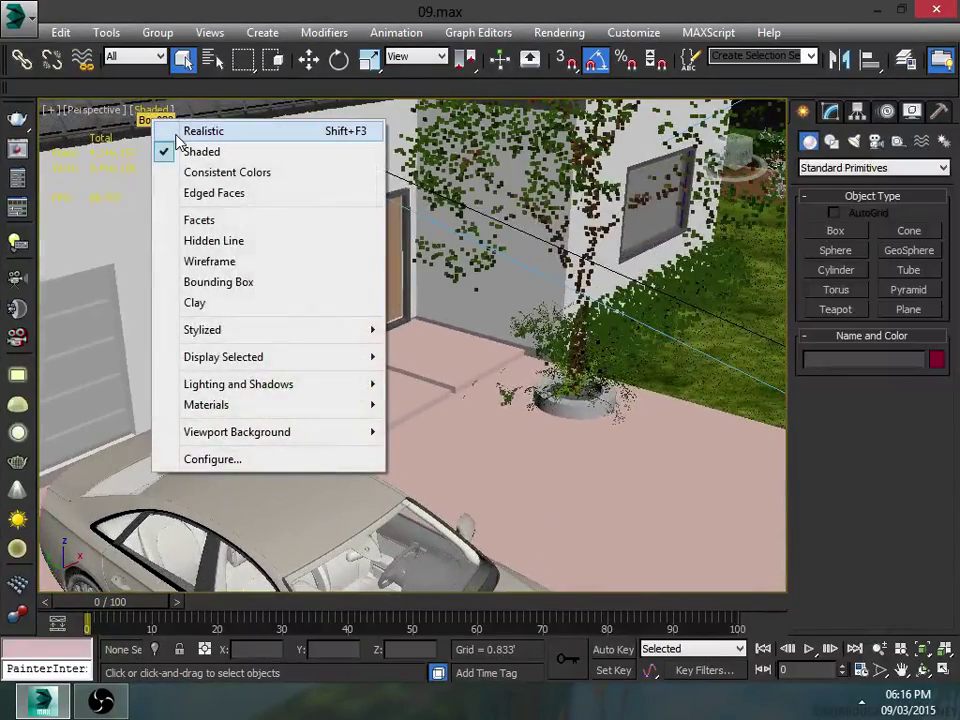
left_click(180, 150)
key("shift+F3")
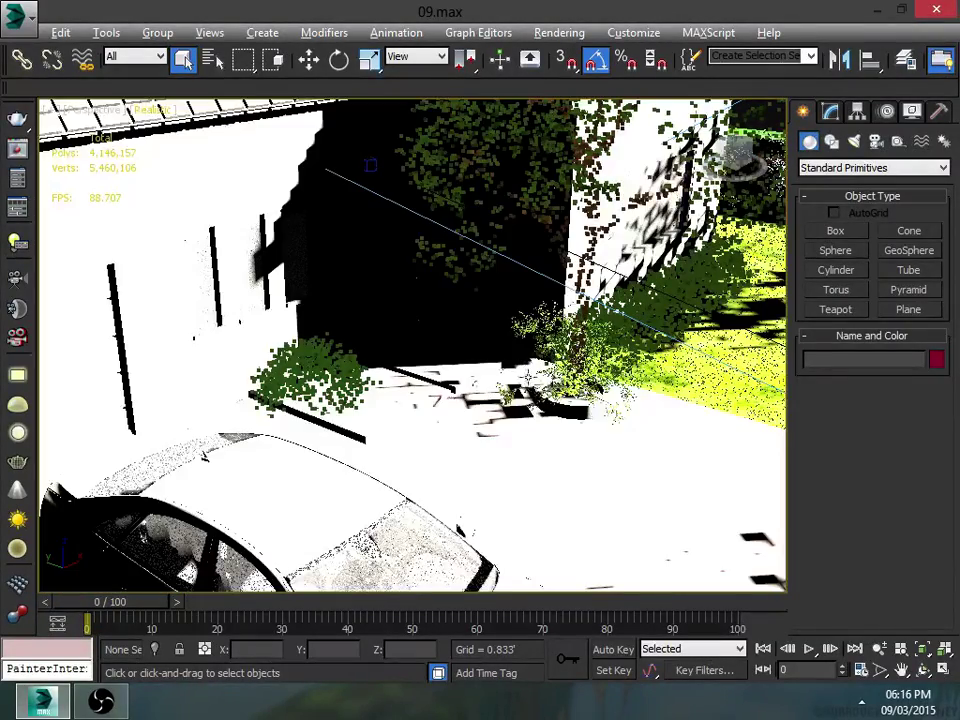
middle_click_drag(514, 368, 158, 118, "alt")
Step: Return the viewport to plain Shaded and zoom out to show the whole house
left_click(156, 111)
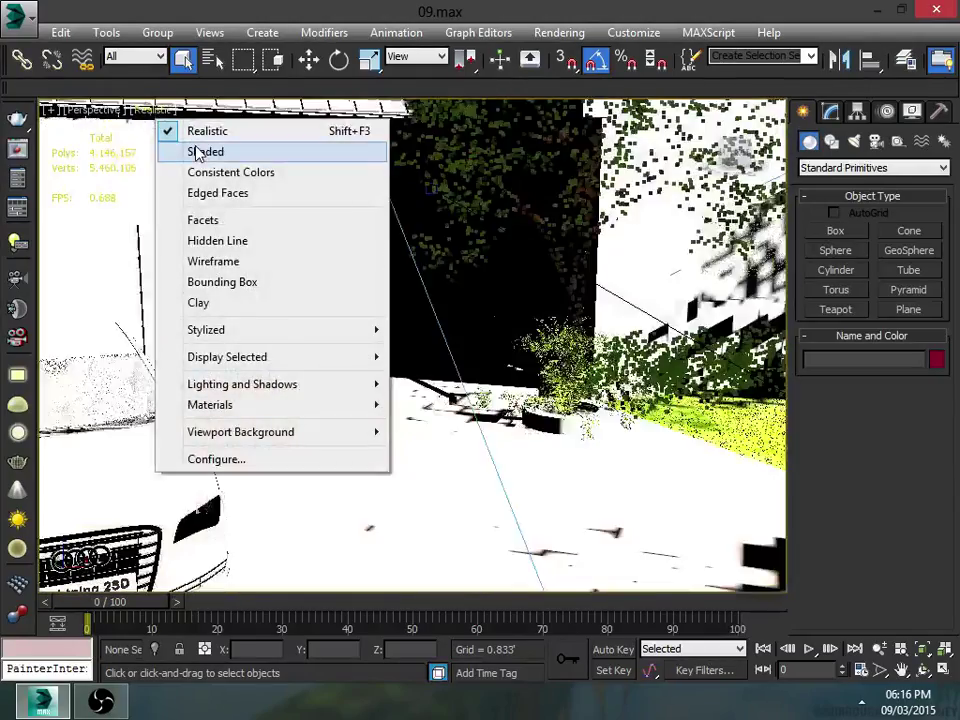
left_click(204, 154)
scroll(360, 302, "down", 10)
scroll(342, 305, "down", 5)
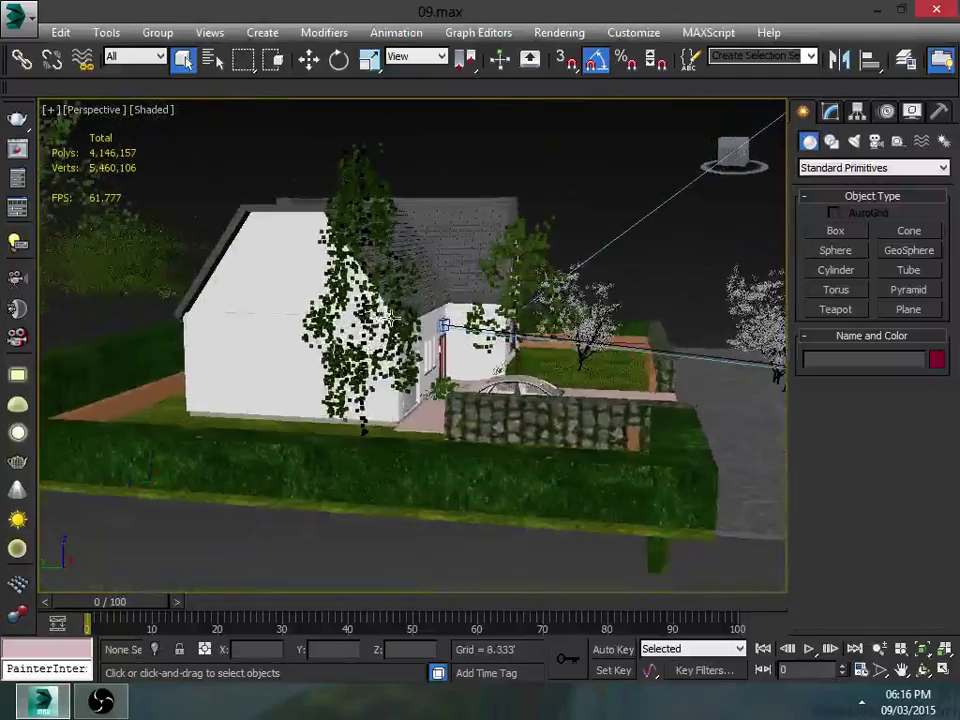
Step: Orbit along the house's long side, toward the tree and door, and close to the stone wall
middle_click_drag(393, 322, 371, 327, "alt")
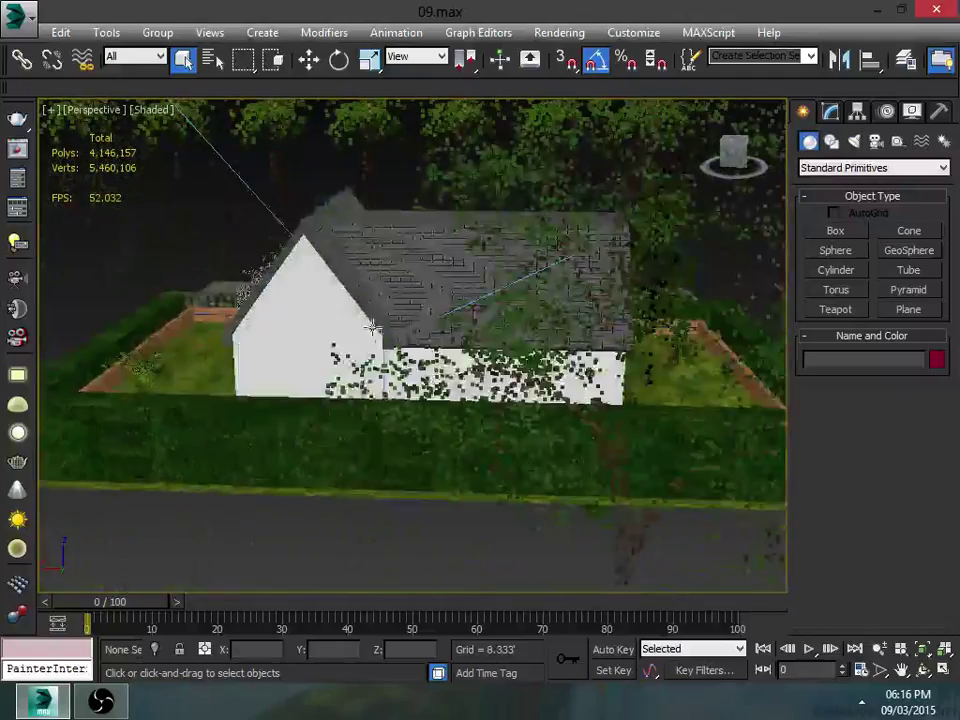
scroll(458, 321, "up", 5)
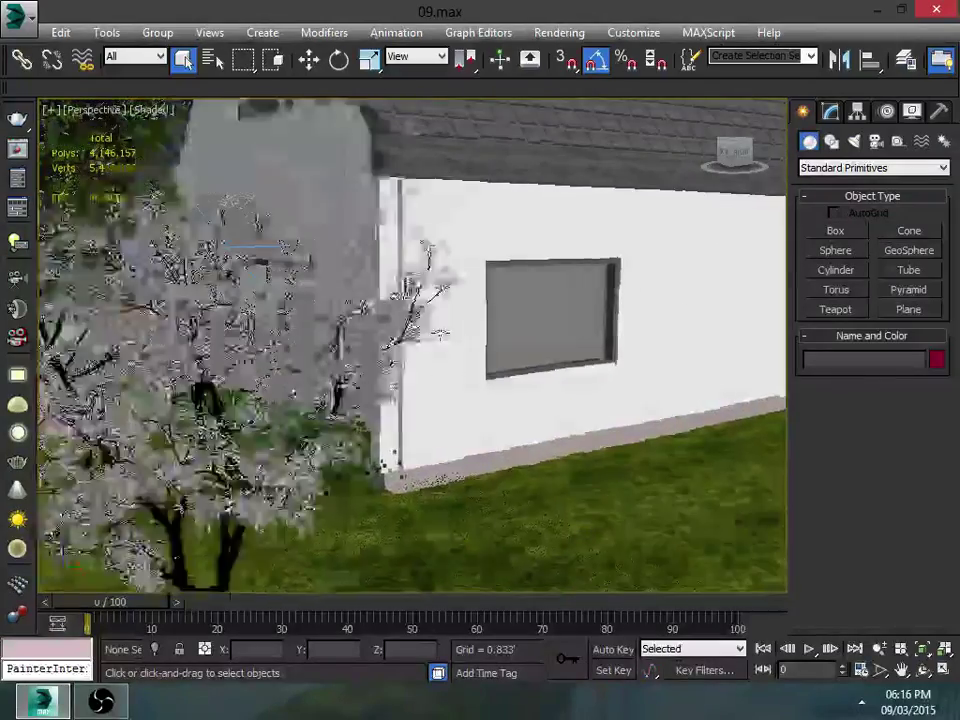
middle_click_drag(505, 338, 391, 296, "alt")
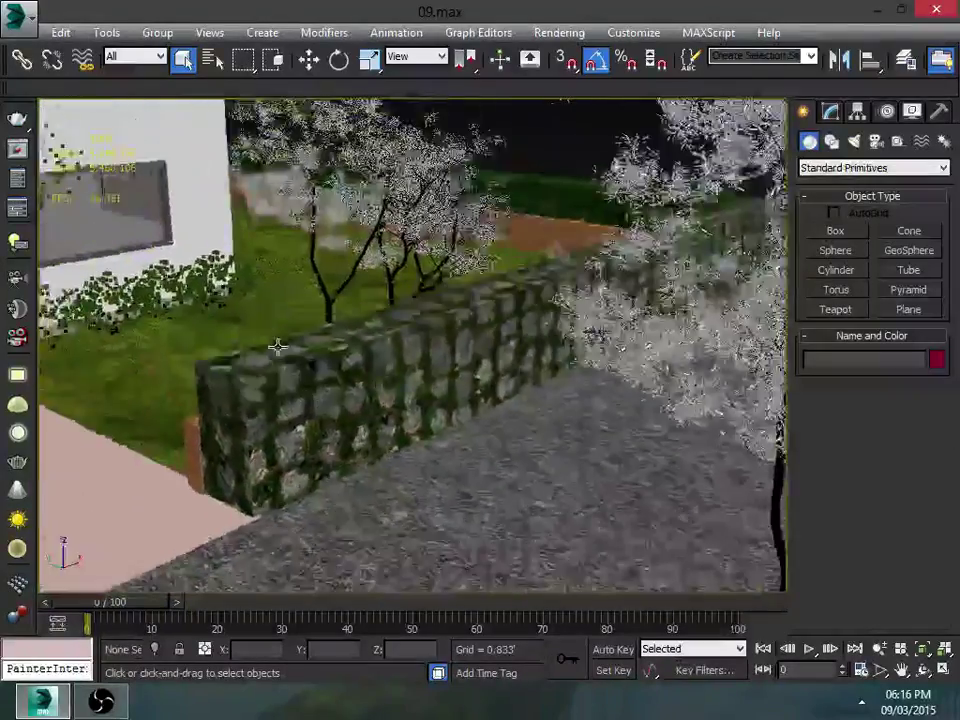
middle_click_drag(148, 368, 277, 336)
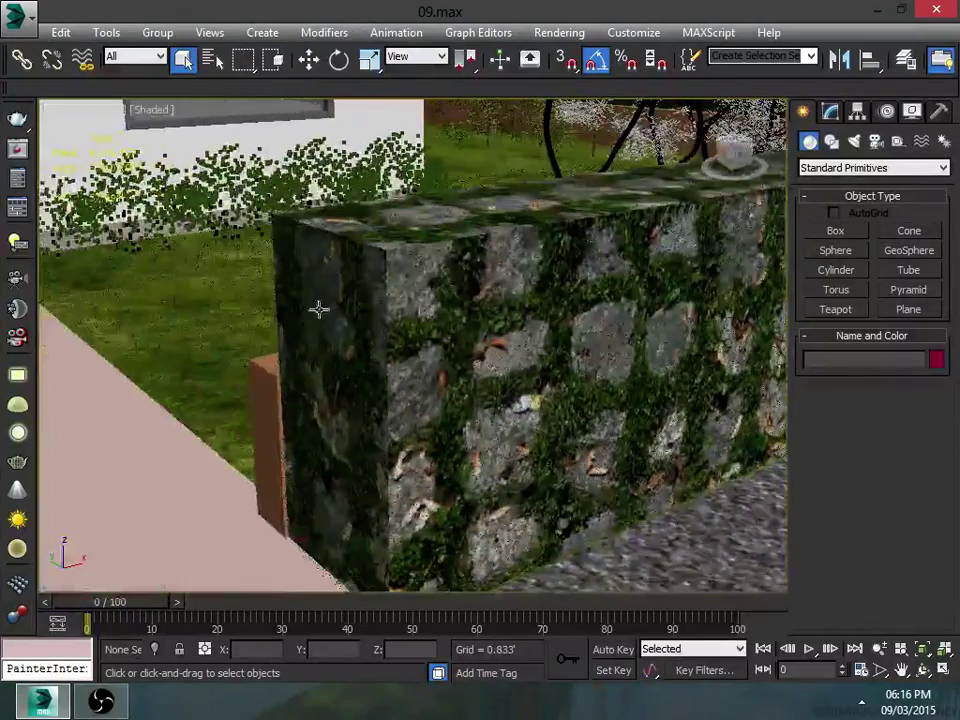
scroll(443, 278, "down", 4)
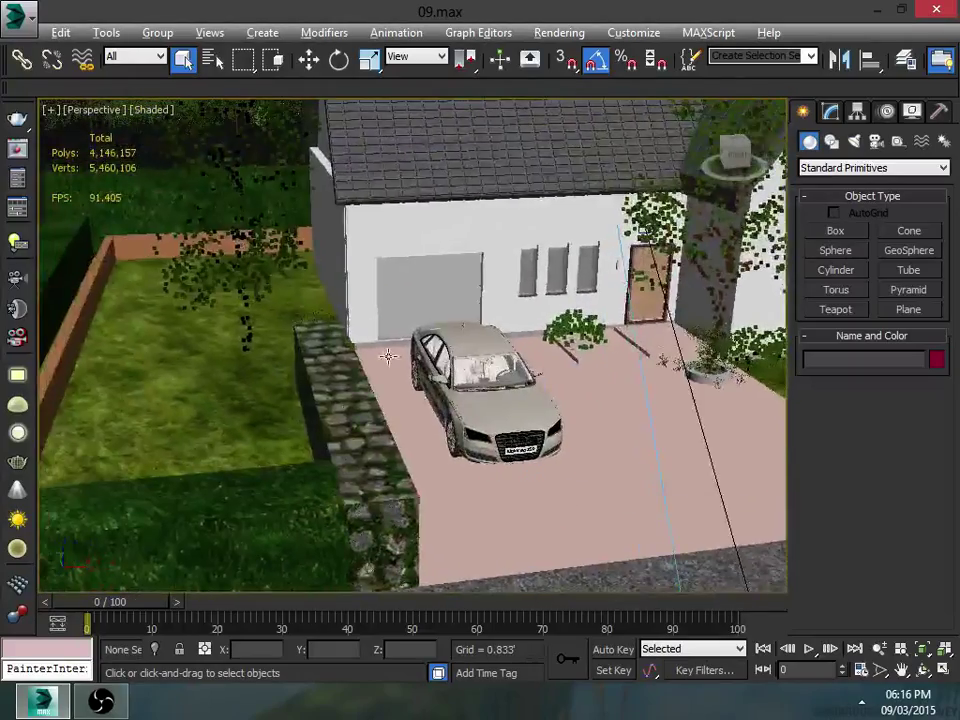
Step: Orbit to the house's left side, pan past the car, and zoom back out
middle_click_drag(388, 356, 469, 360, "alt")
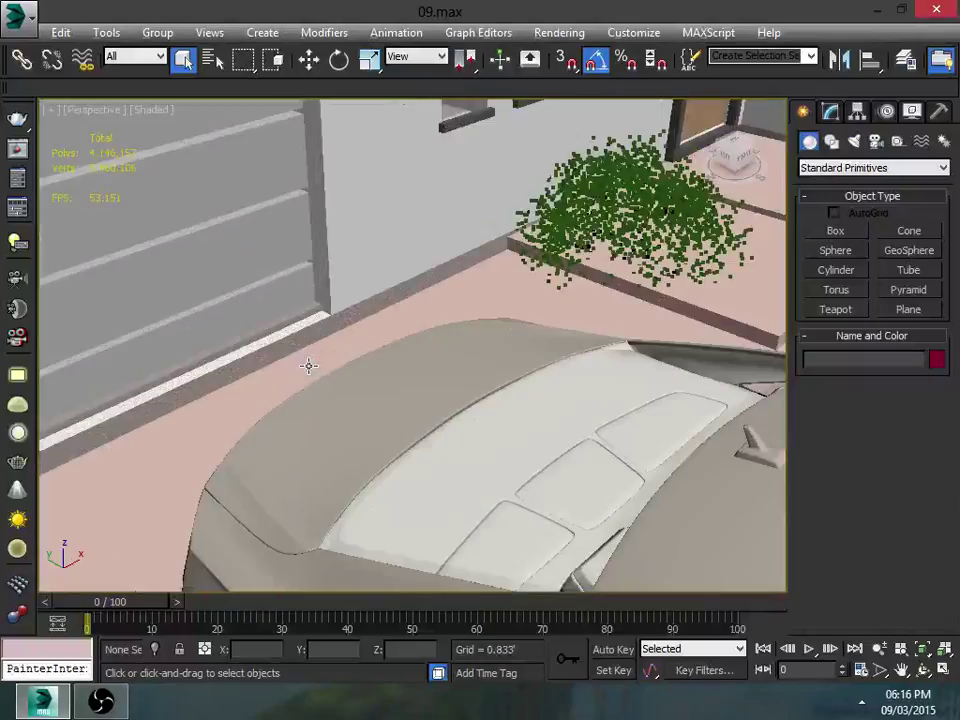
mouse_move(308, 365)
middle_mouse_down()
mouse_move(266, 319)
mouse_move(334, 392)
mouse_move(313, 321)
mouse_move(210, 219)
mouse_move(377, 246)
mouse_move(214, 326)
mouse_move(316, 221)
mouse_move(327, 390)
mouse_move(197, 332)
mouse_move(146, 274)
mouse_move(366, 321)
mouse_move(399, 337)
mouse_move(383, 366)
mouse_move(435, 262)
middle_mouse_up()
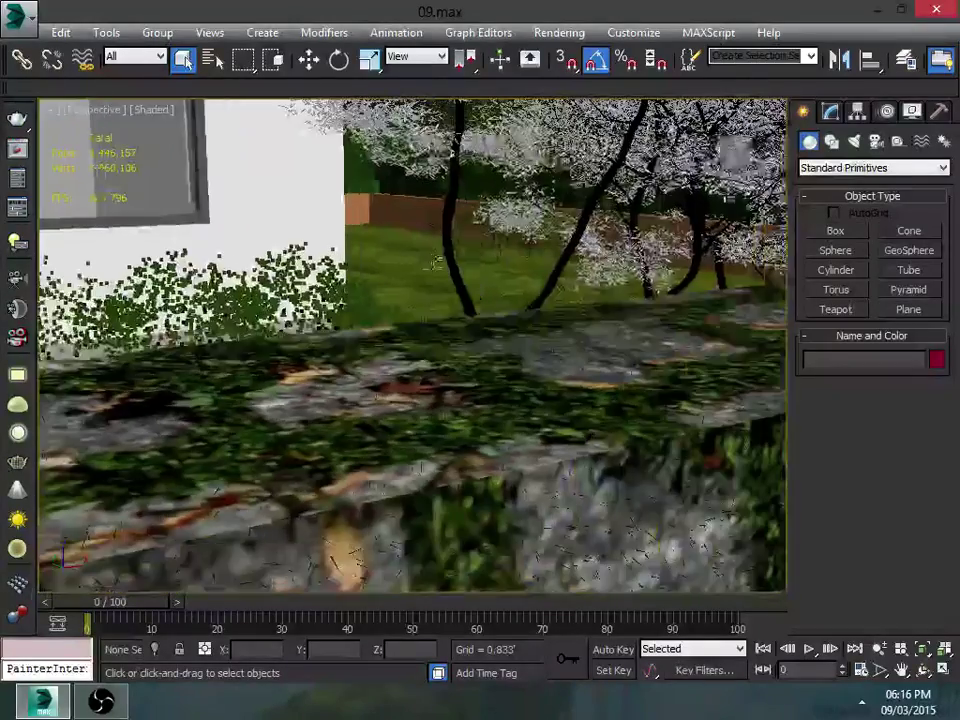
scroll(437, 268, "down", 3)
scroll(439, 274, "down", 3)
scroll(470, 300, "down", 3)
scroll(527, 352, "down", 3)
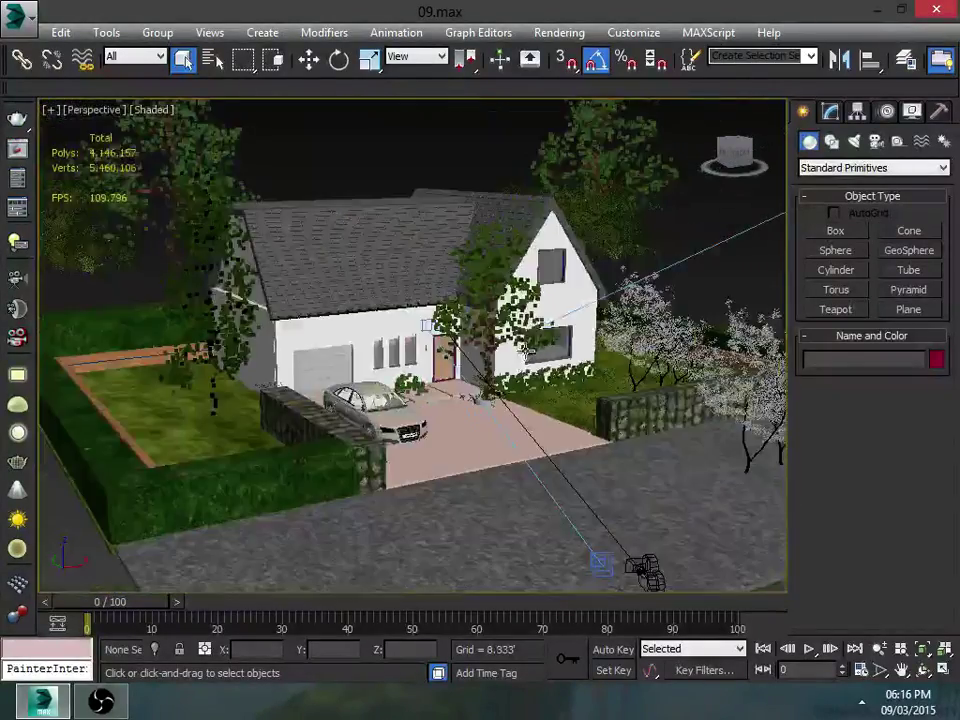
scroll(527, 352, "down", 3)
scroll(527, 352, "down", 1)
Step: Maximize the SSD Cam view without edged faces and select the SSD Cam camera from the object list
key("alt+w")
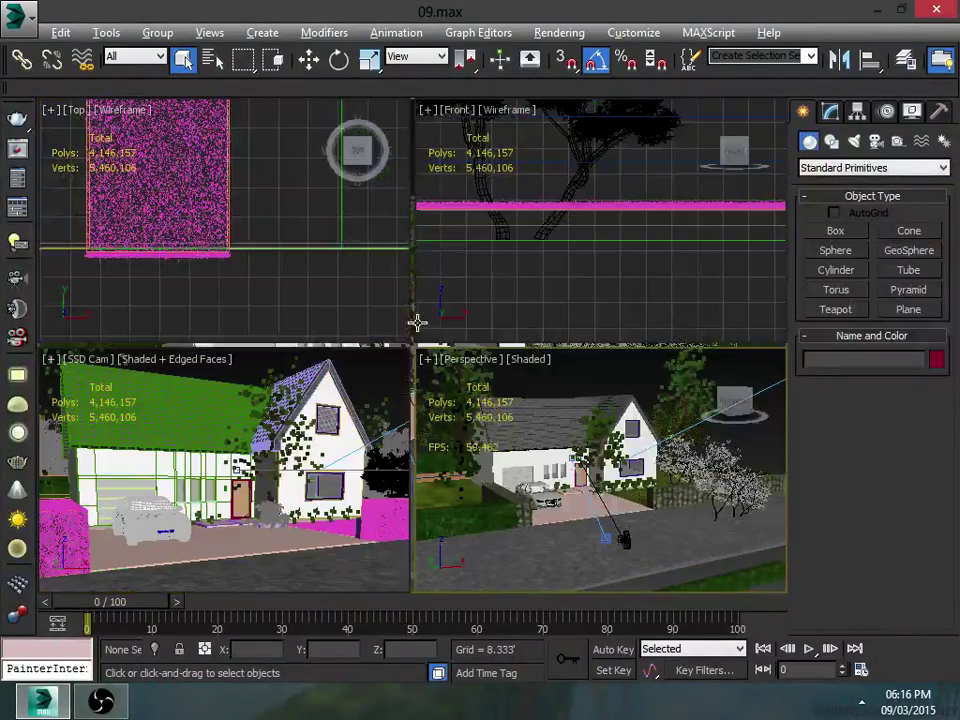
left_click(262, 421)
key("alt+w")
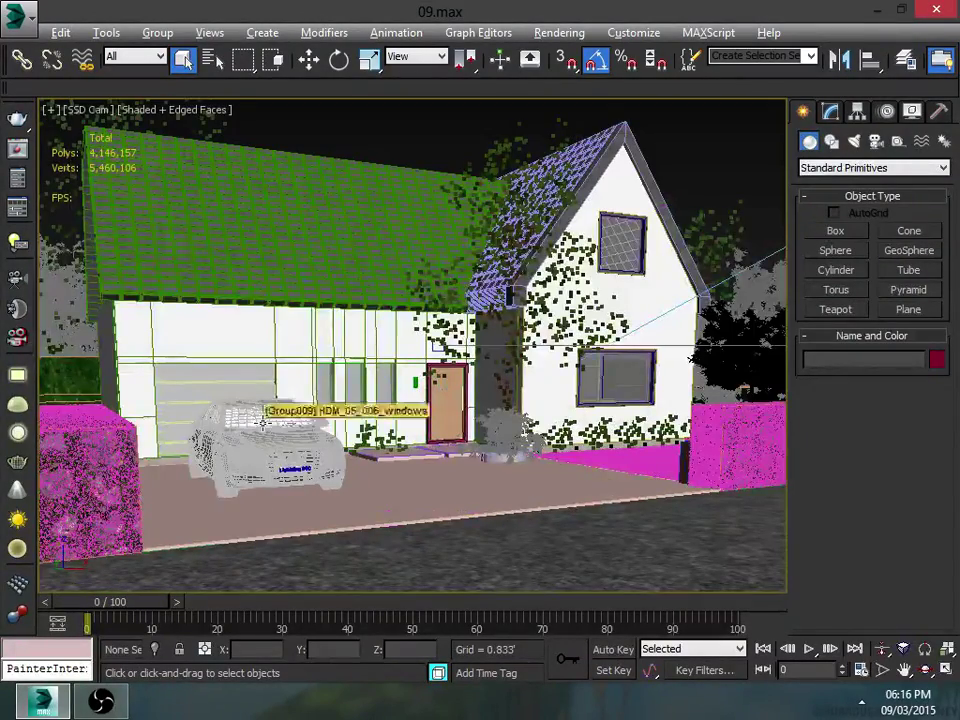
key("F4")
key("h")
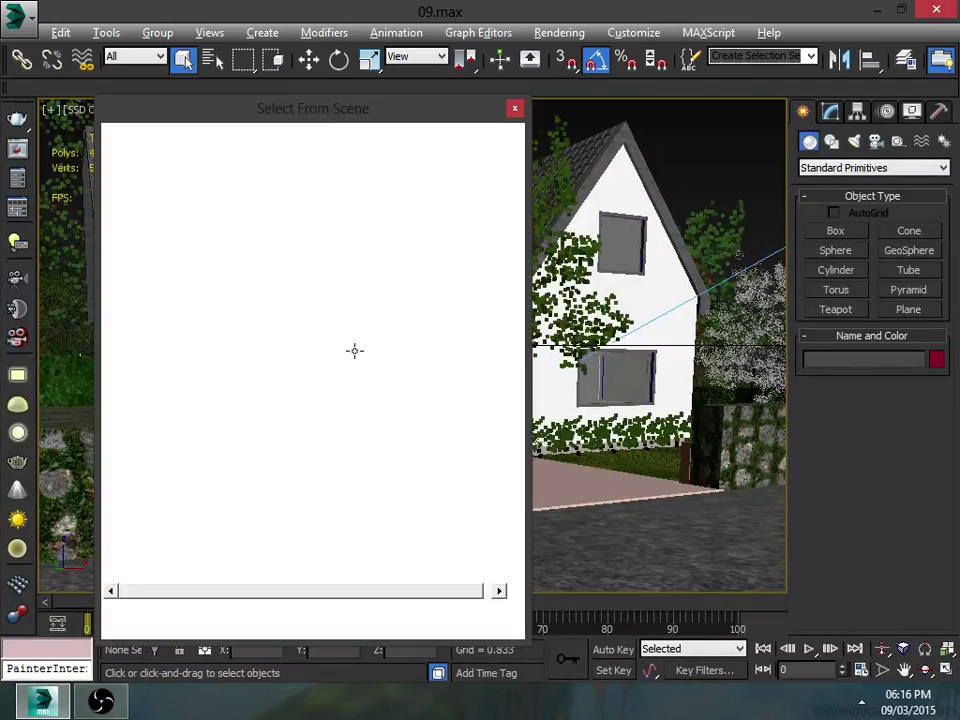
left_click(160, 261)
key("Return")
Step: Maximize Perspective, orbit to an eye-level front view, and show the camera's Modify parameters
key("alt+w")
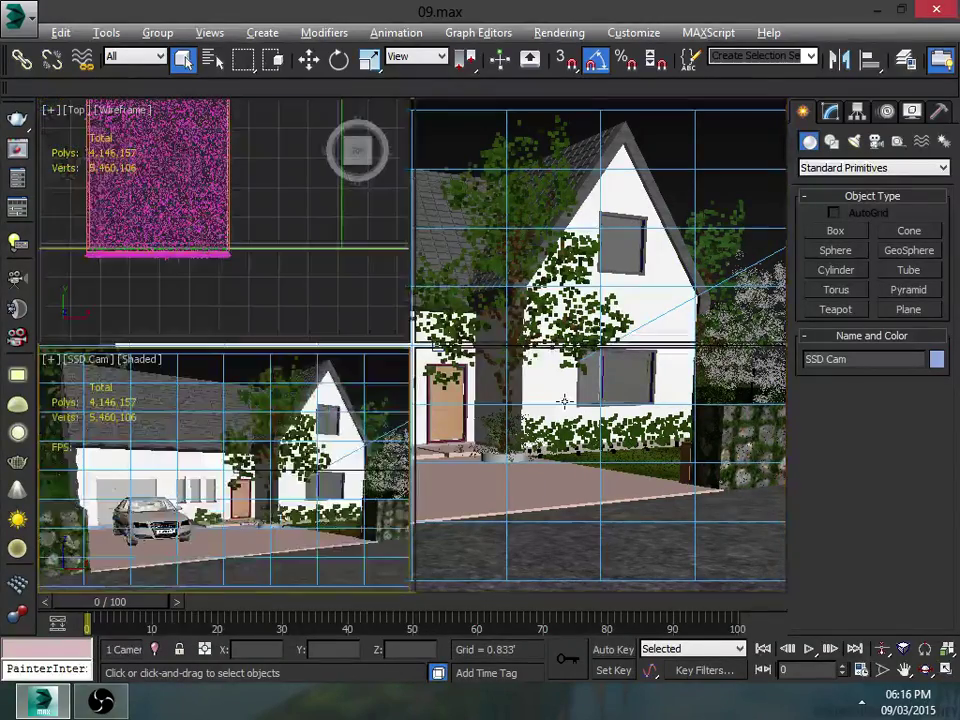
right_click(566, 401)
key("alt+w")
middle_click_drag(518, 335, 459, 319, "alt")
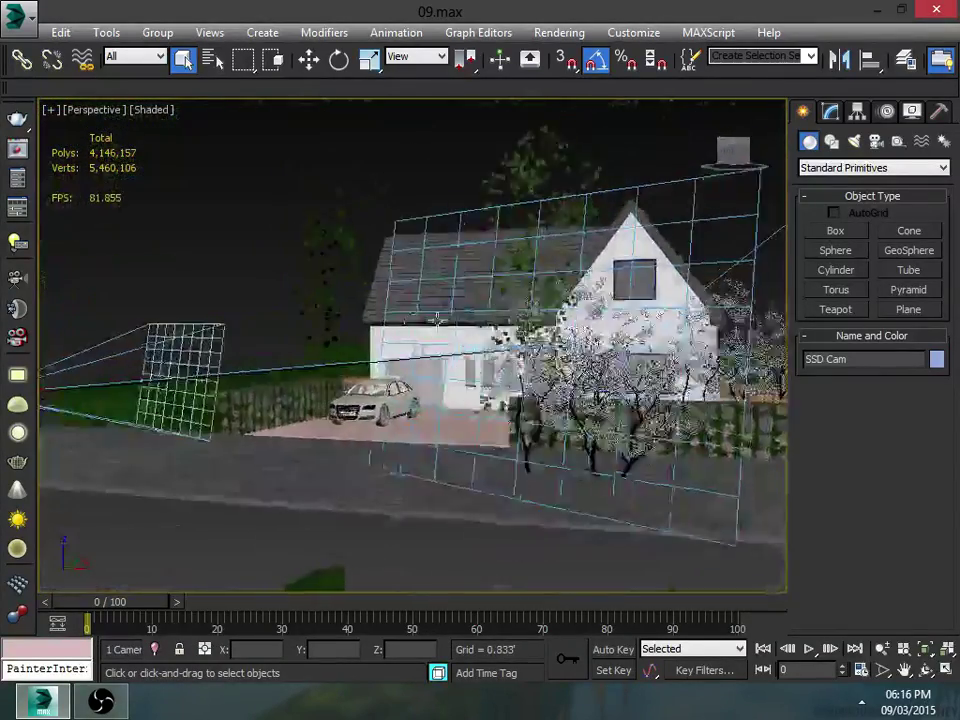
left_click(830, 111)
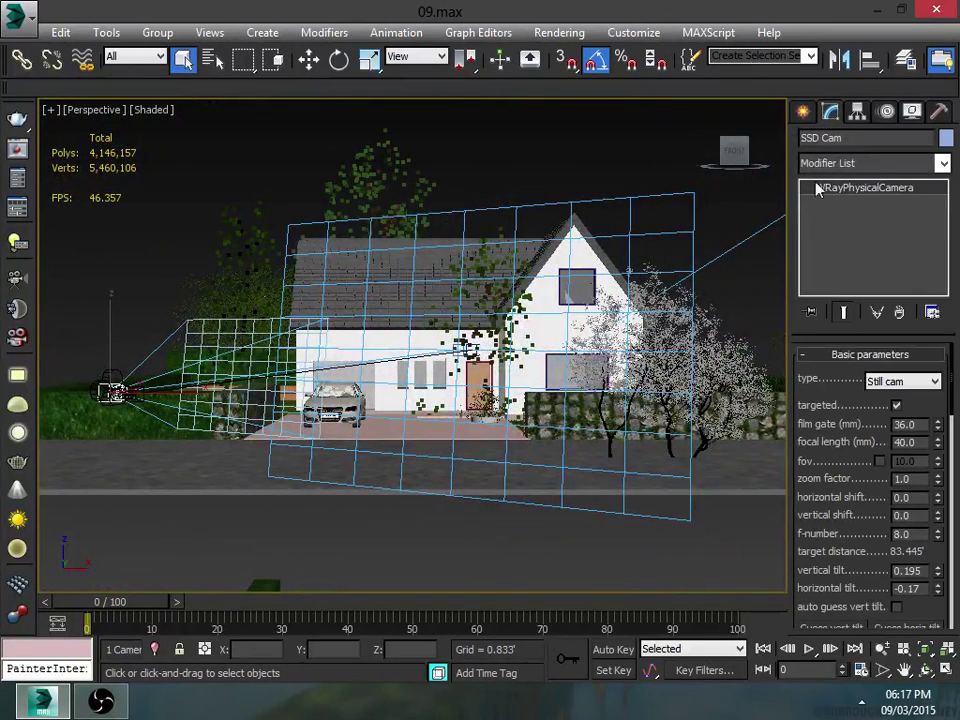
Step: Zoom and orbit the perspective view around the house
scroll(815, 420, "down", 1)
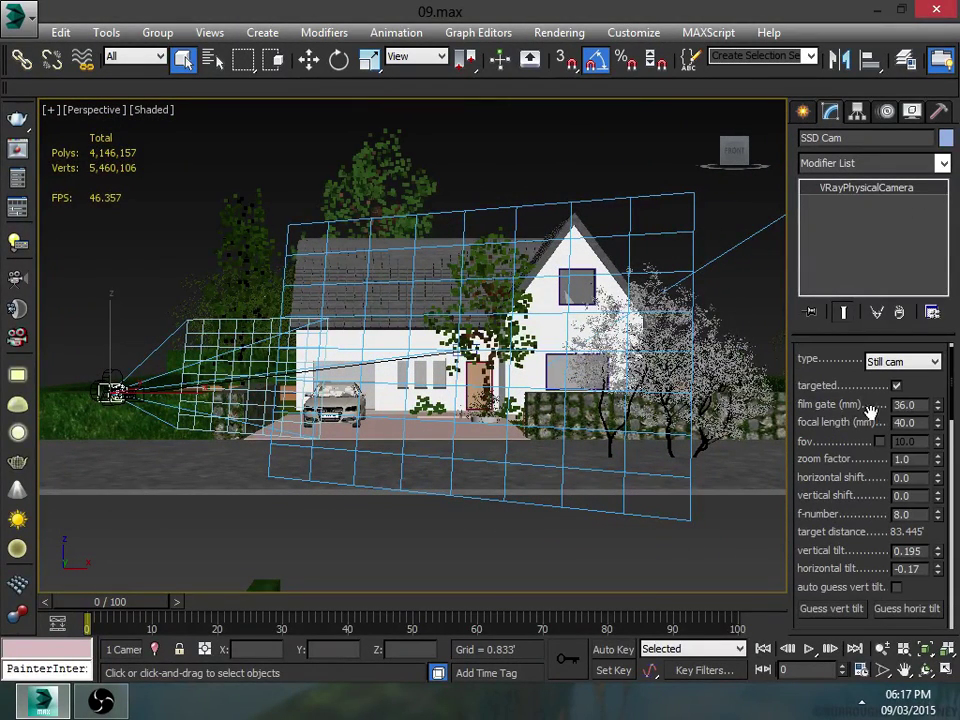
scroll(849, 514, "down", 2)
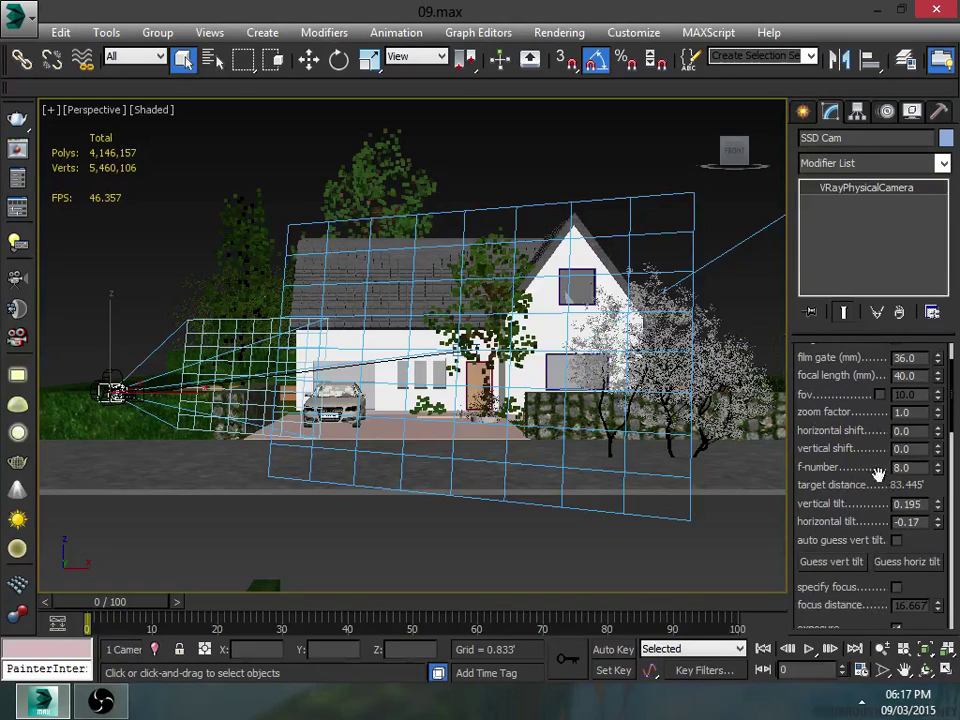
scroll(835, 470, "down", 2)
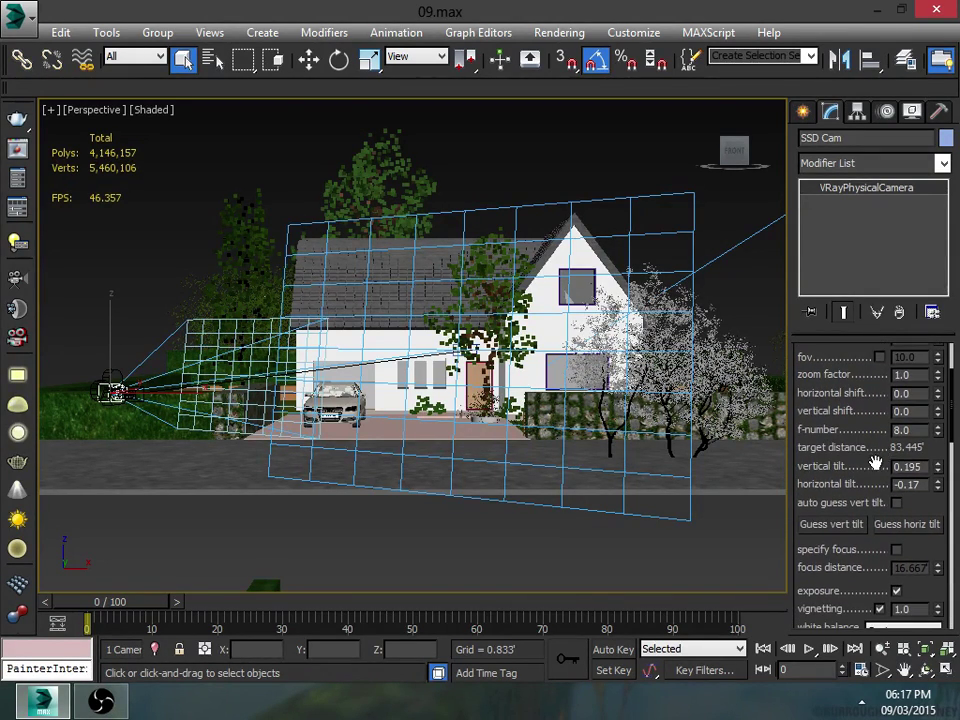
scroll(835, 450, "down", 2)
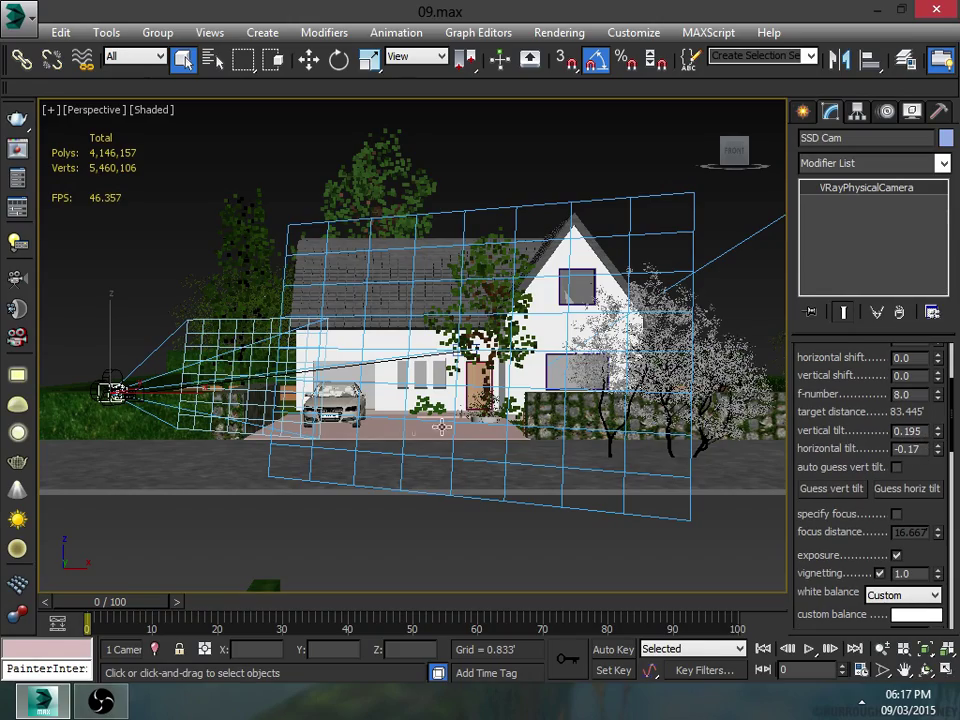
middle_click_drag(406, 346, 380, 380, "alt")
scroll(380, 380, "up", 3)
Step: In the maximized SSD Cam view, use Guess vert tilt to set vertical tilt to 0.035, then reselect the camera
key("alt+w")
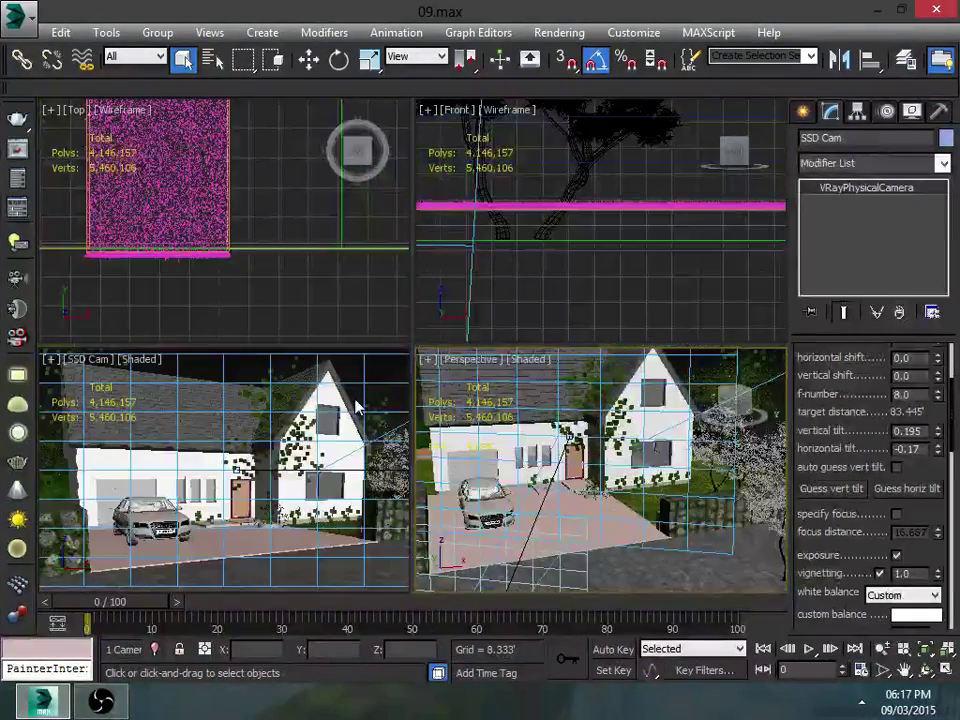
key("alt+w")
left_click(831, 488)
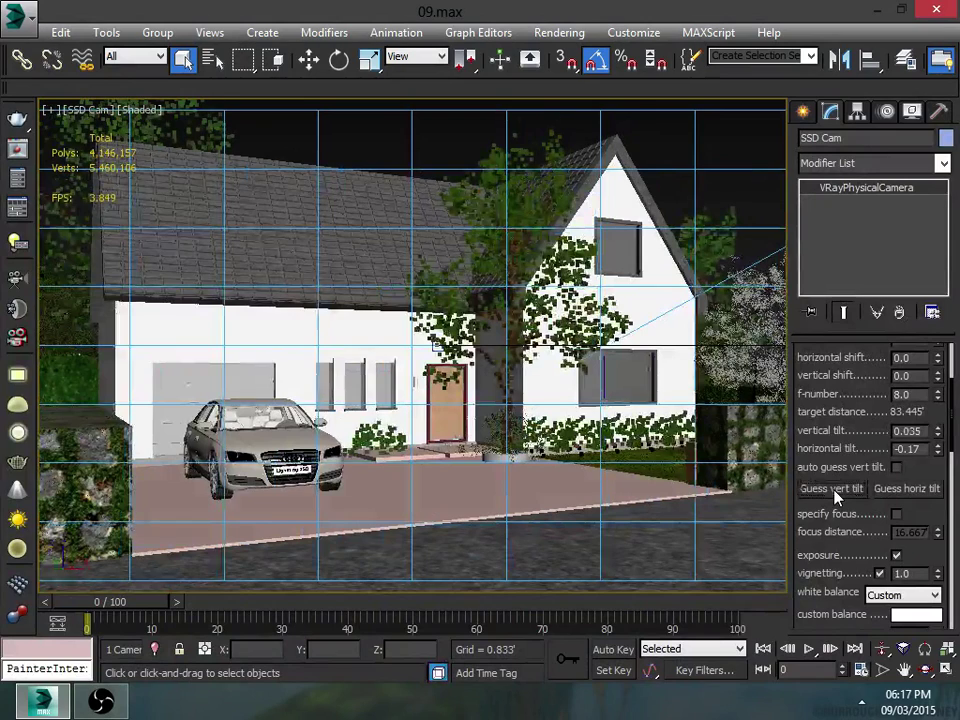
left_click(715, 390)
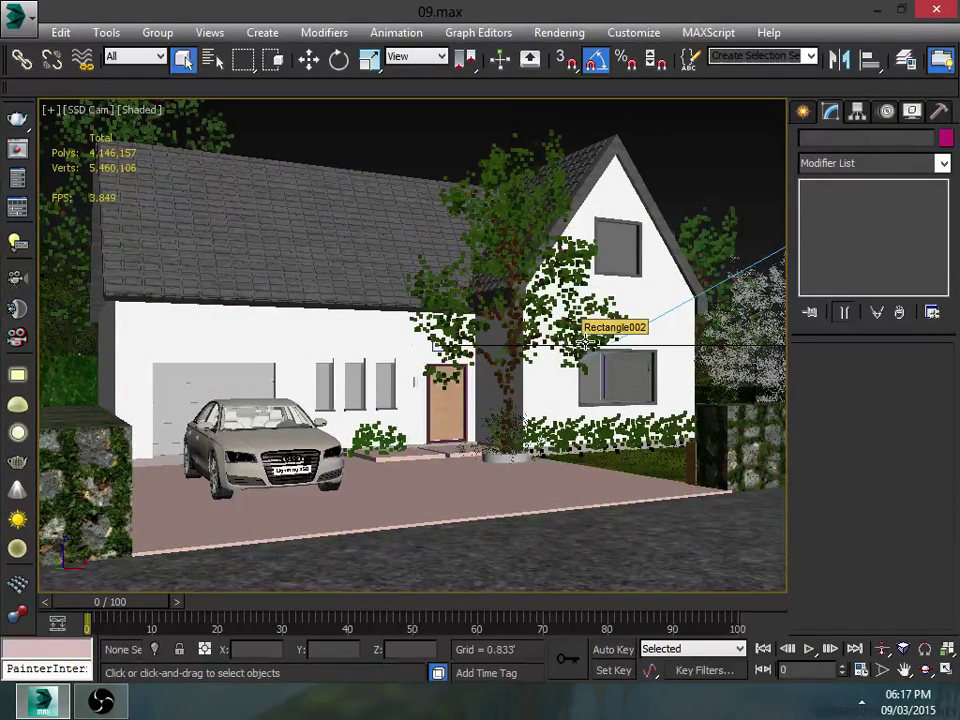
left_click(600, 305)
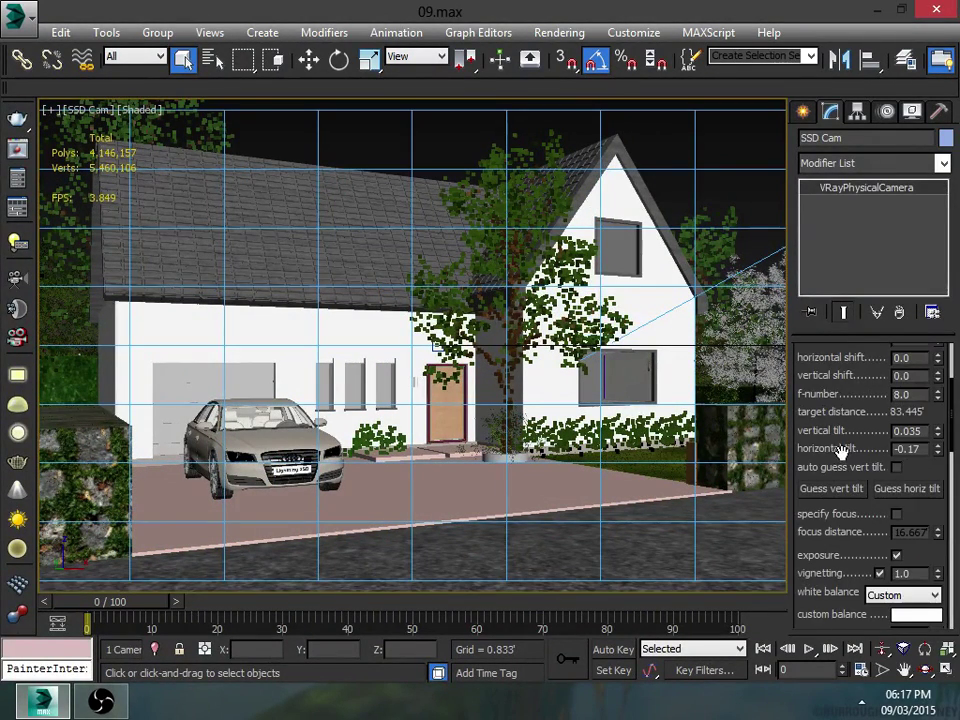
Step: Review the camera's custom white balance colour unchanged and commit film speed 130.0
scroll(843, 377, "down", 2)
scroll(843, 377, "down", 1)
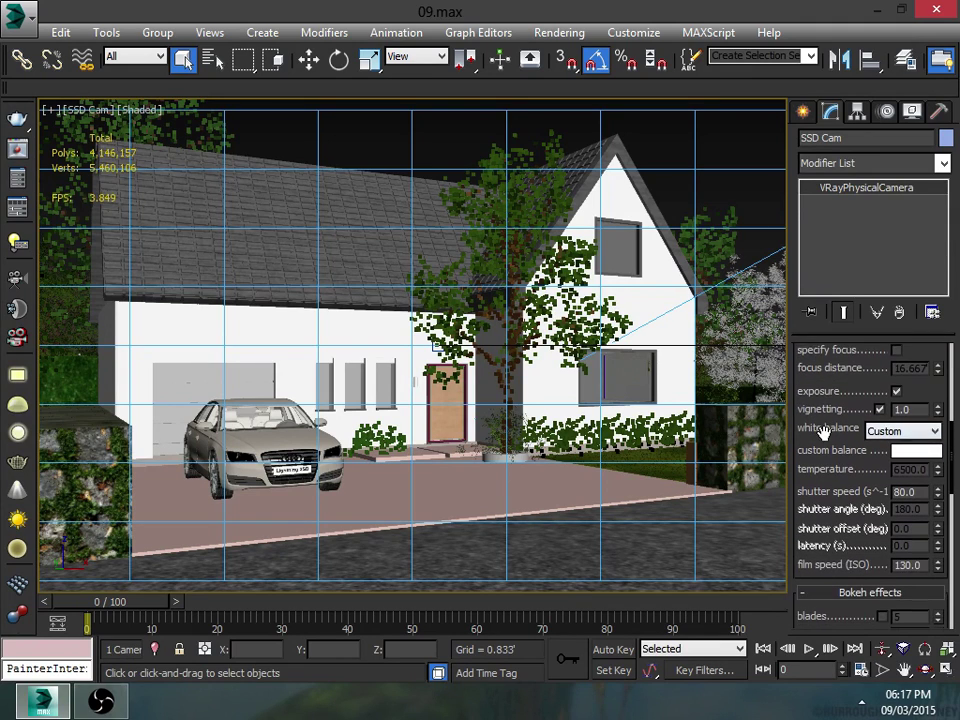
scroll(843, 377, "down", 2)
scroll(870, 420, "down", 1)
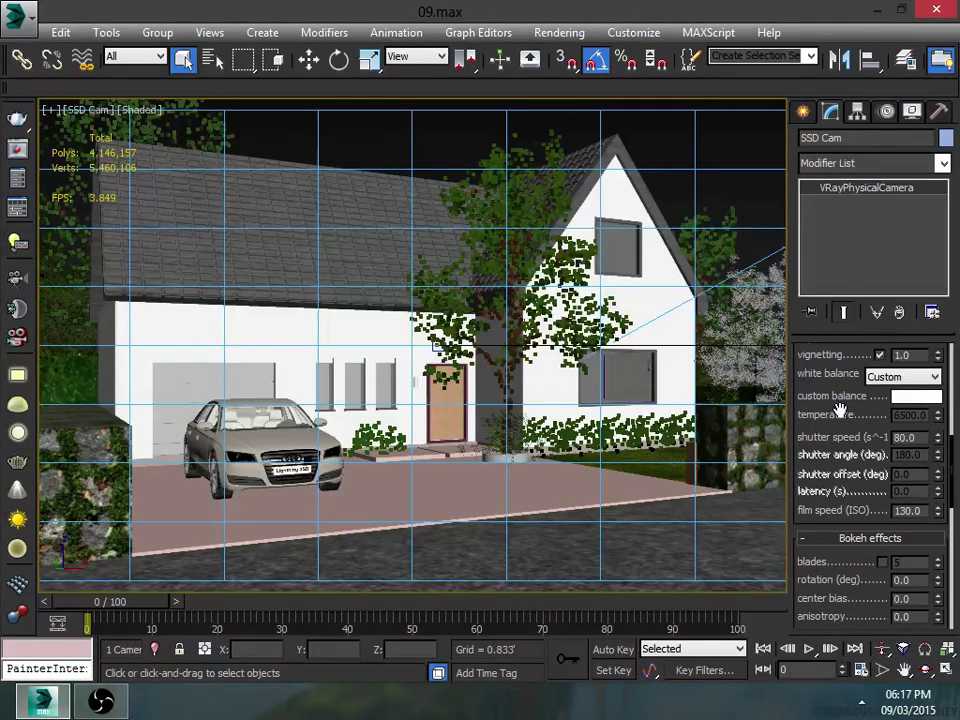
left_click(917, 396)
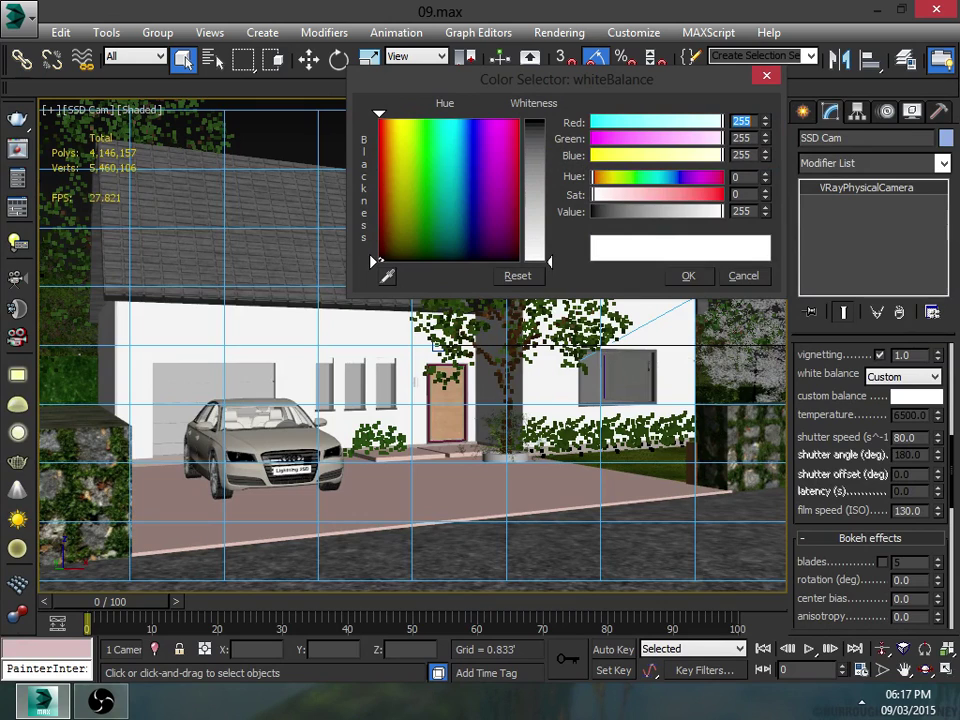
left_click(688, 276)
scroll(855, 410, "down", 1)
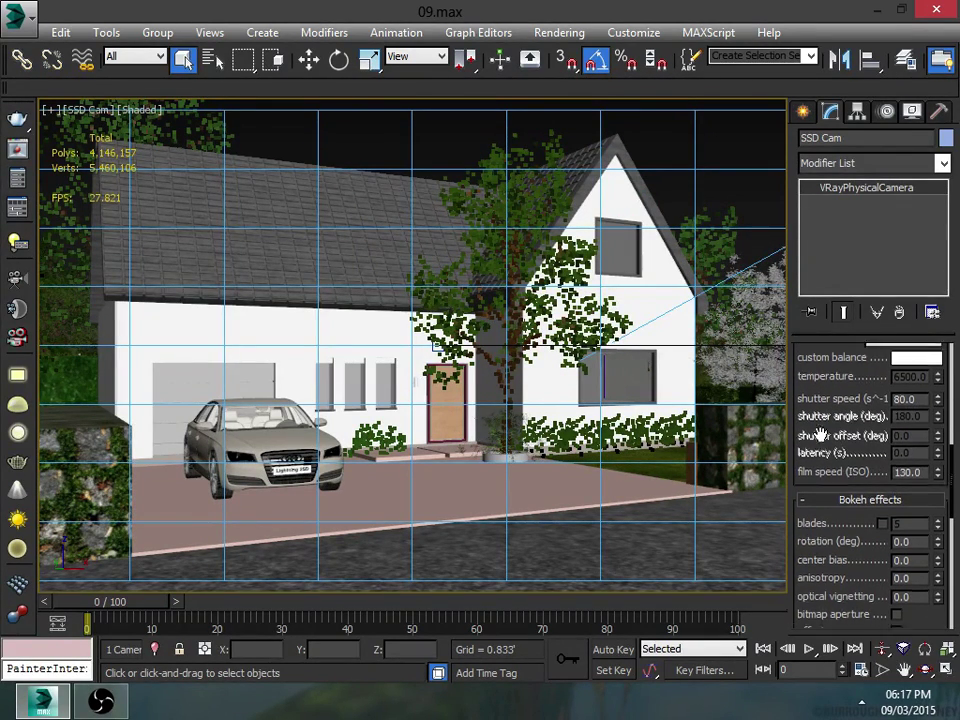
scroll(814, 381, "down", 1)
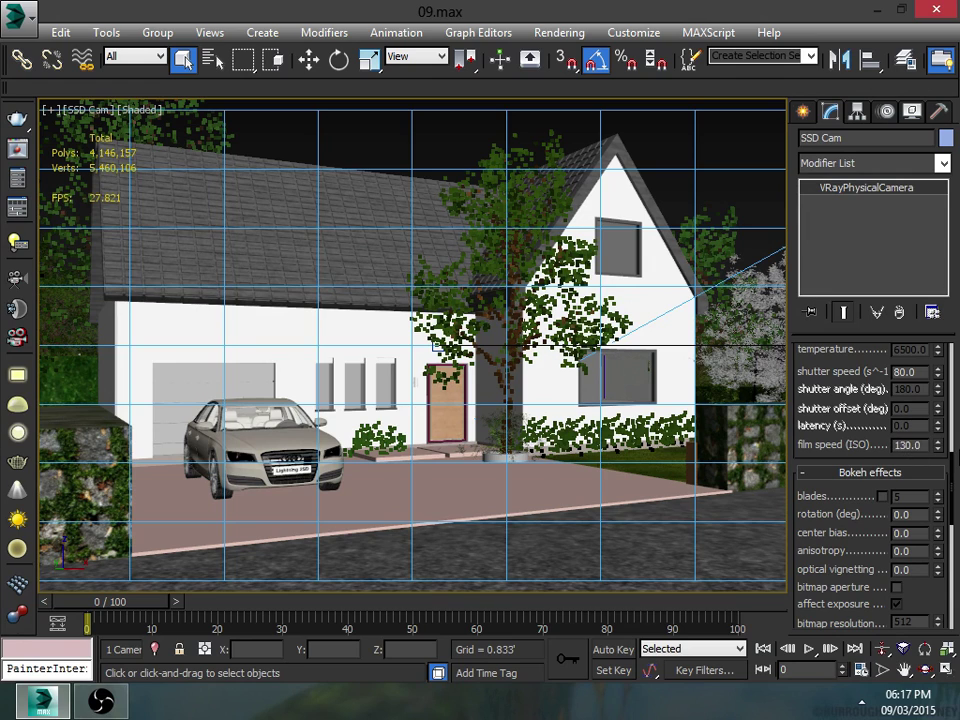
key("Return")
Step: Check the Environment and Effects settings, then maximize Perspective and orbit to look down over the scene
key("8")
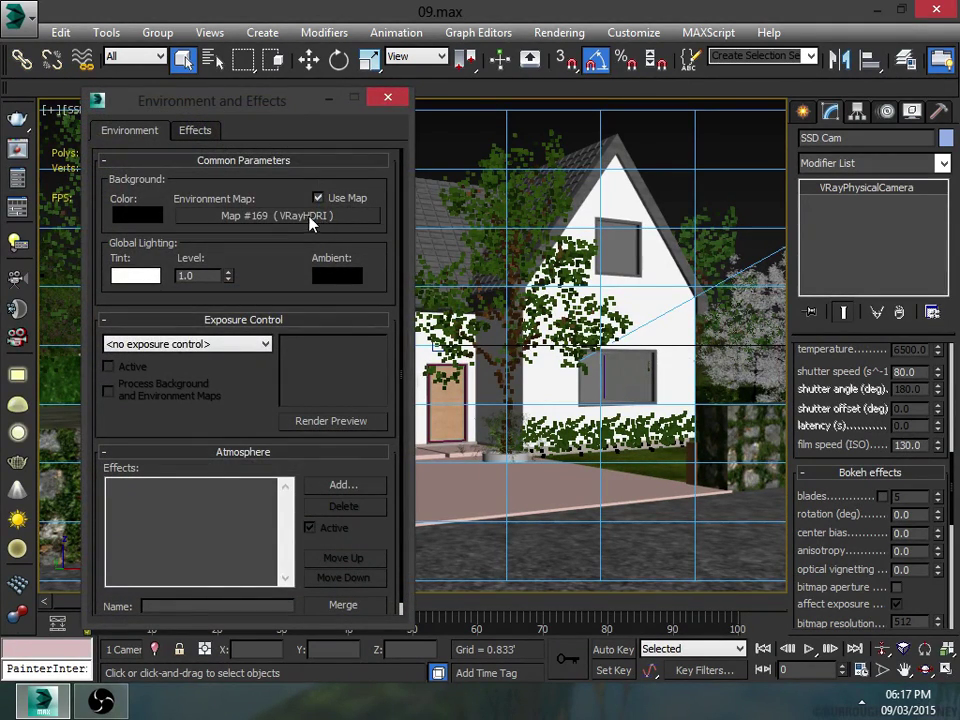
left_click(387, 97)
key("alt+w")
right_click(597, 400)
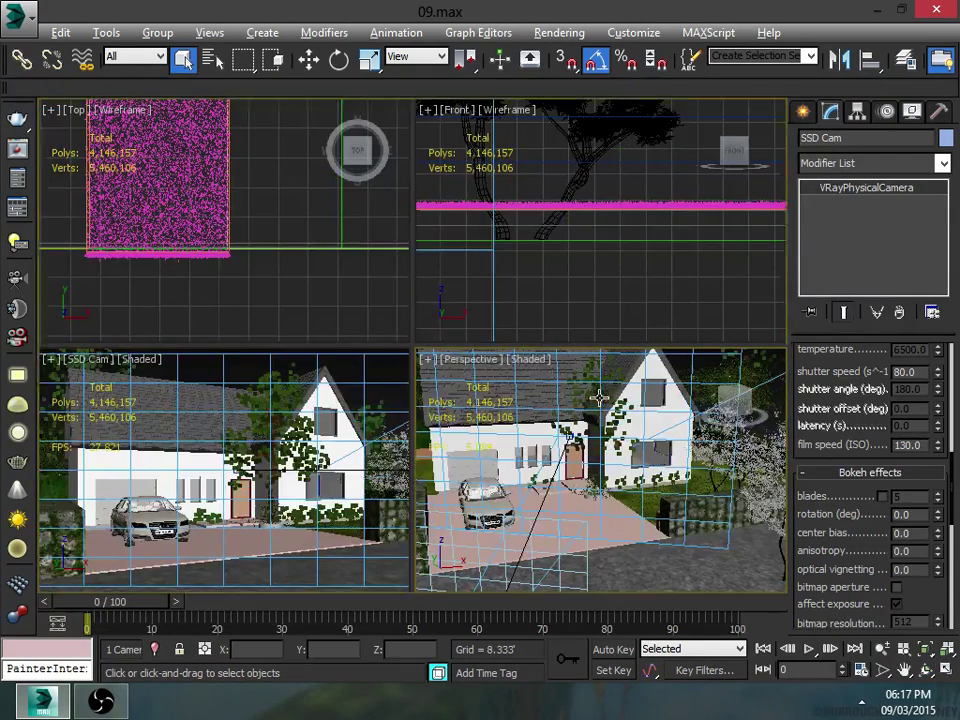
key("alt+w")
scroll(597, 400, "down", 5)
mouse_move(597, 400)
middle_mouse_down("alt")
mouse_move(463, 369)
mouse_move(341, 407)
mouse_move(491, 345)
middle_mouse_up("alt")
Step: Select the Direct001 sun light and inspect its colour under Intensity/Color/Attenuation
left_click(482, 240)
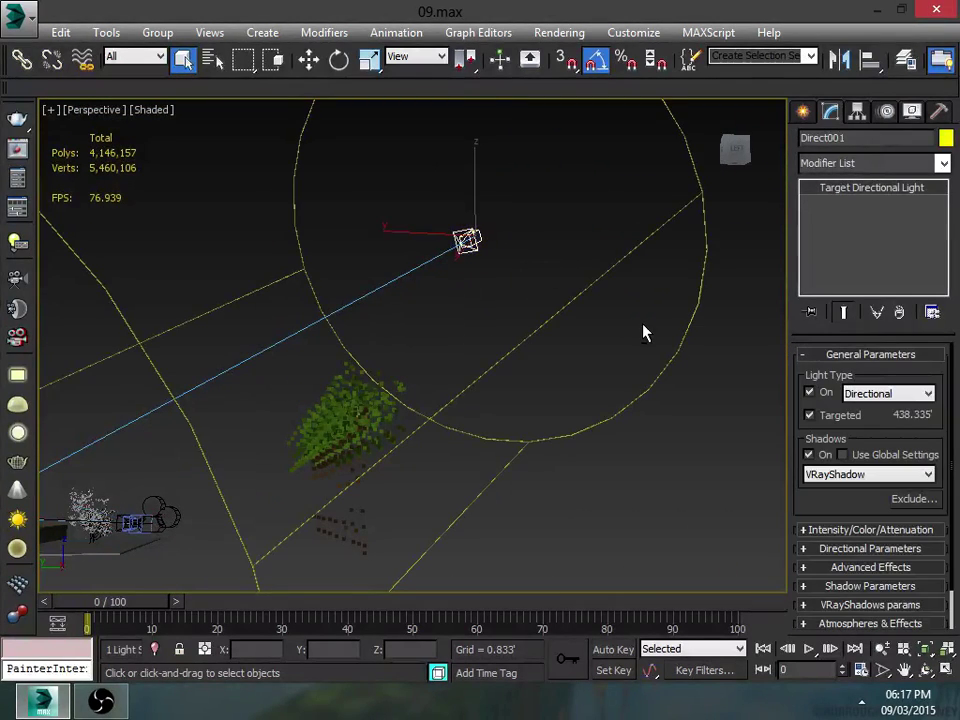
middle_click_drag(643, 332, 585, 355, "alt")
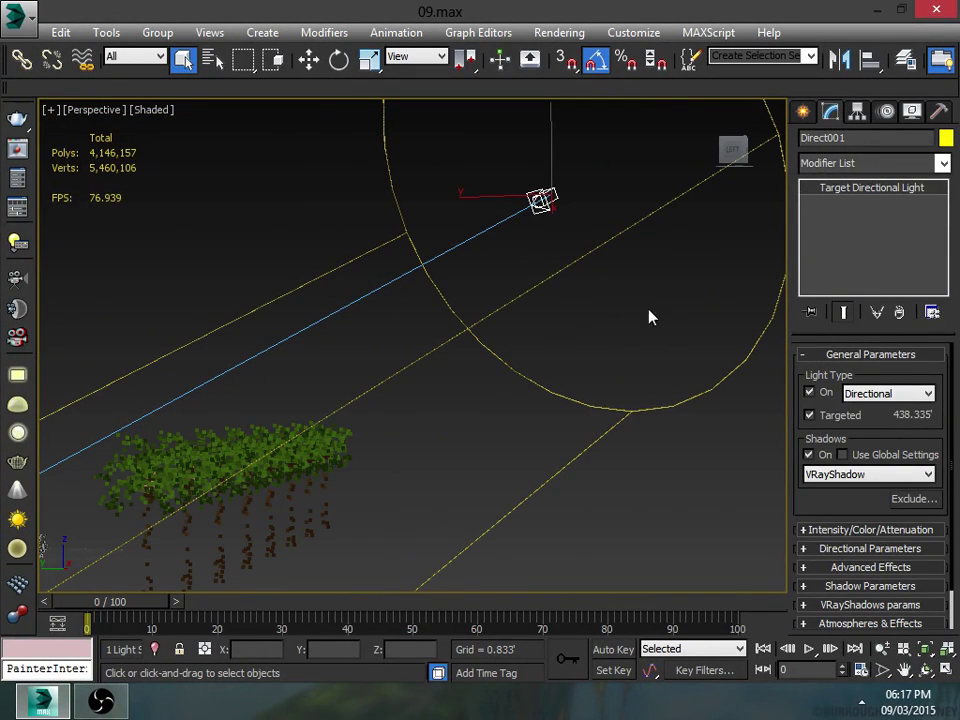
mouse_move(649, 317)
middle_mouse_down("alt")
mouse_move(596, 304)
mouse_move(677, 354)
middle_mouse_up("alt")
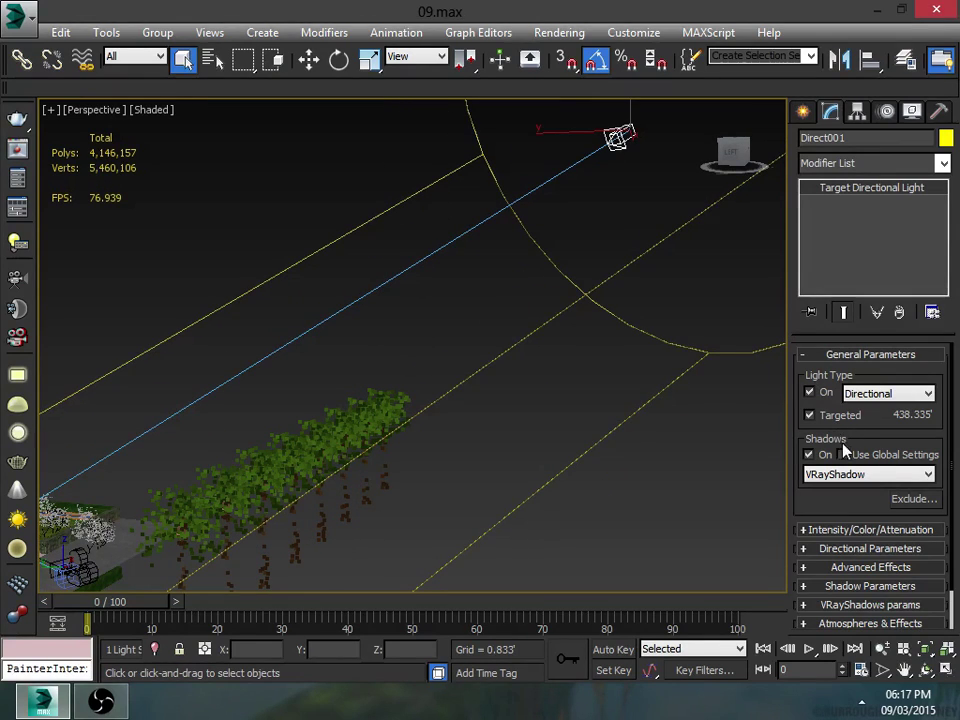
left_click(859, 357)
left_click(847, 377)
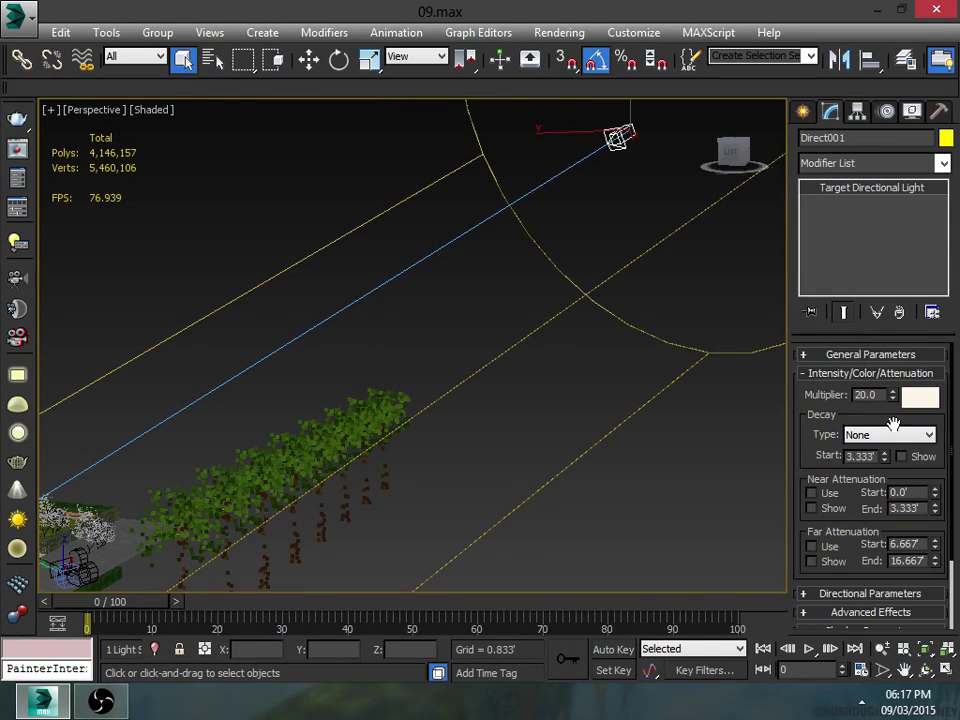
left_click(920, 398)
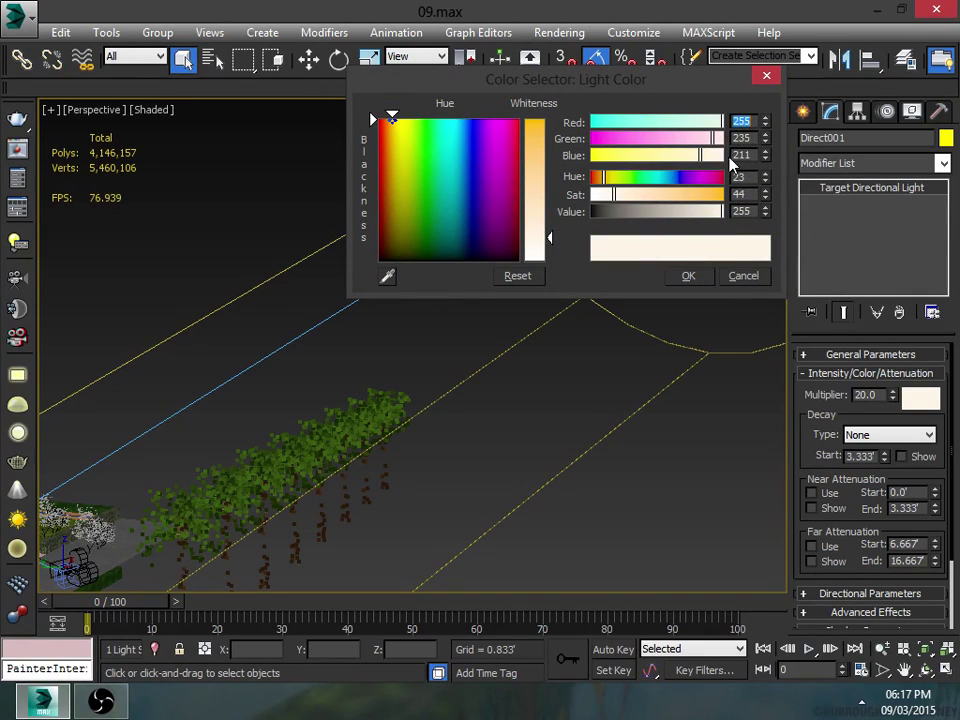
left_click(748, 279)
Step: Widen the hotspot to about 166.5 and falloff to 167.333, then review the VRayShadows parameters
scroll(846, 435, "down", 3)
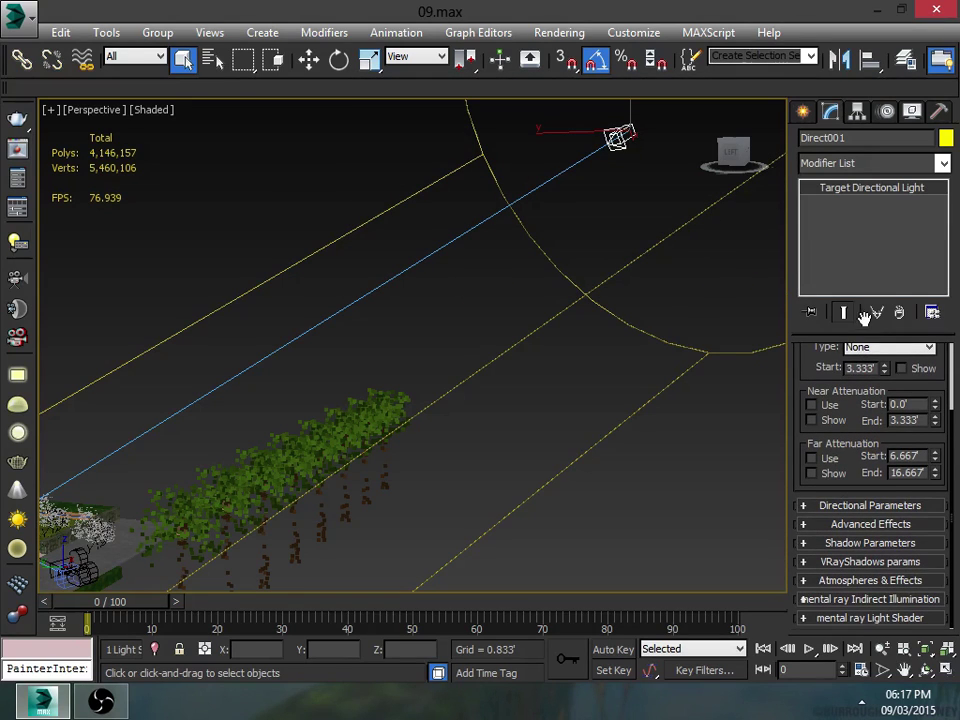
left_click(812, 505)
mouse_move(930, 544)
left_mouse_down()
mouse_move(928, 522)
mouse_move(930, 532)
left_mouse_up()
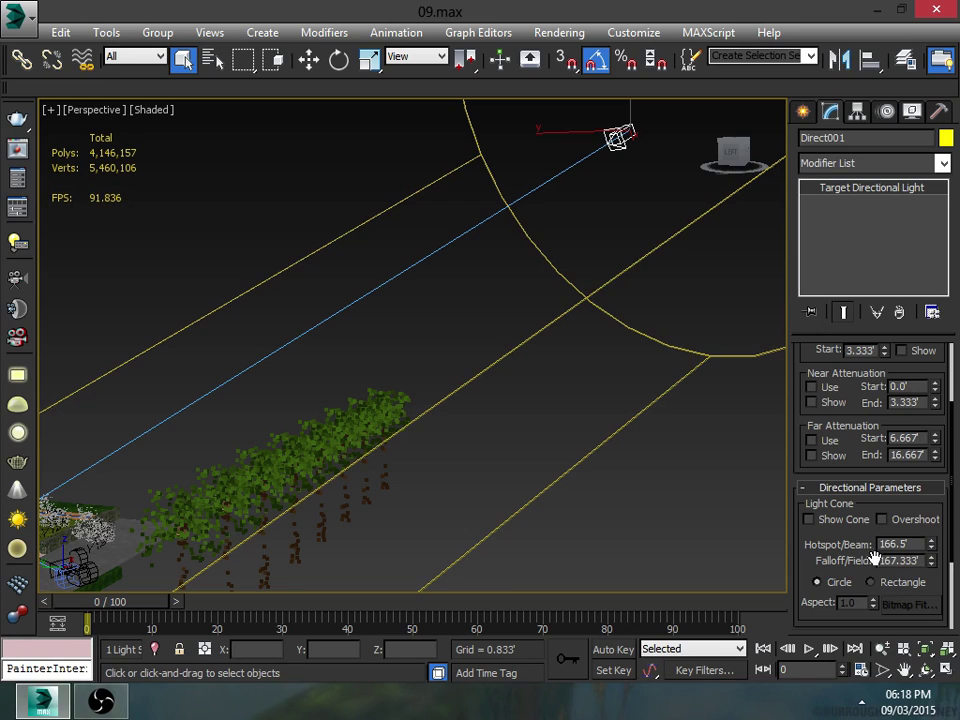
left_click(870, 487)
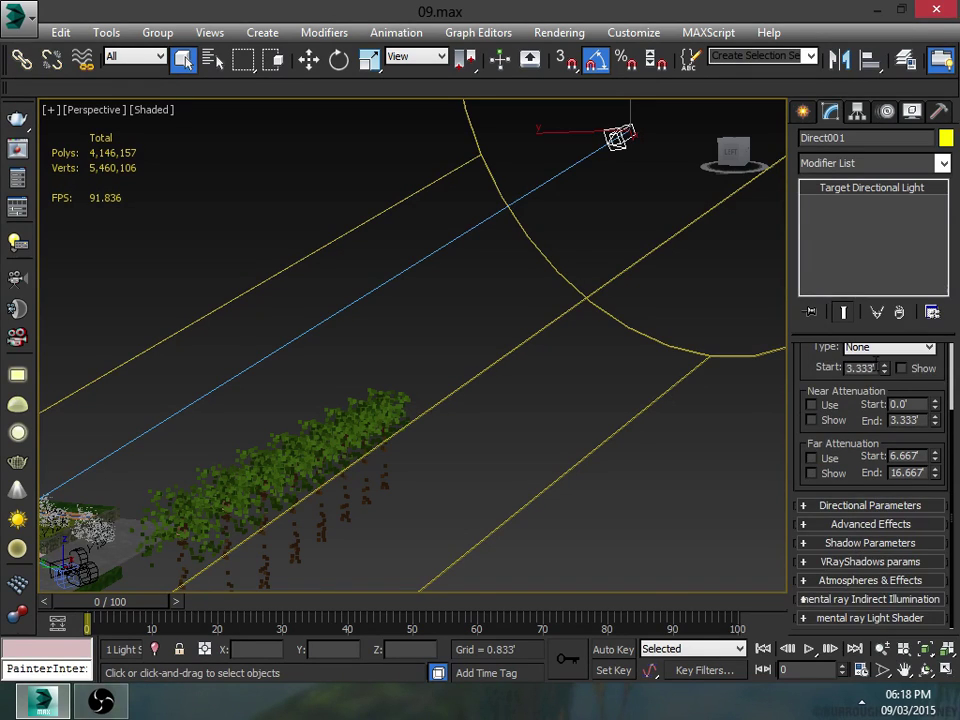
left_click(884, 562)
scroll(900, 430, "down", 2)
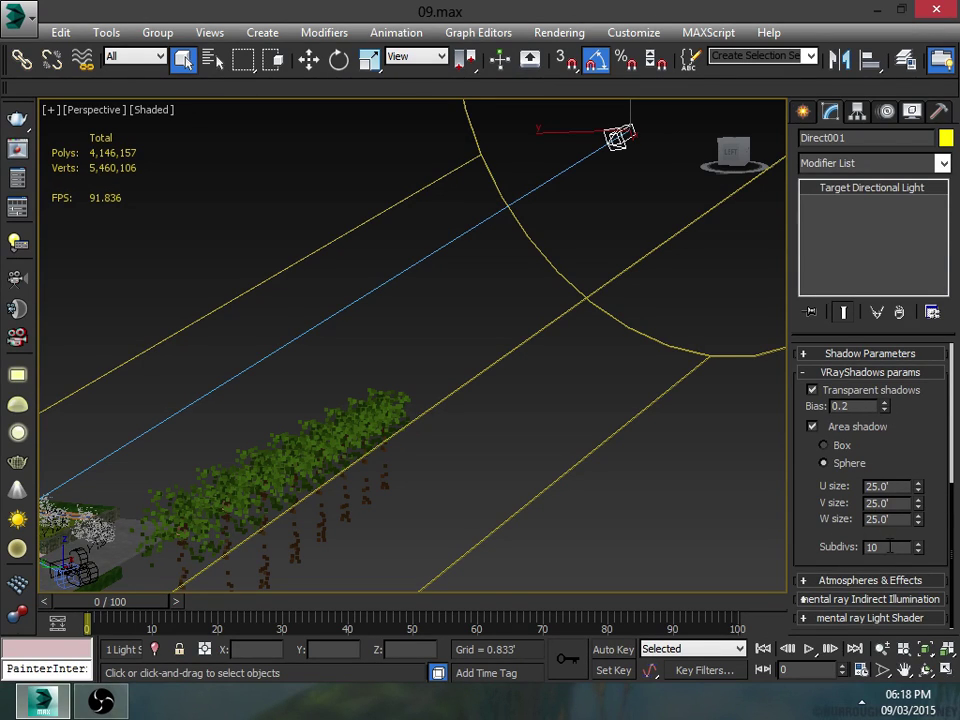
mouse_move(251, 364)
middle_mouse_down("alt")
mouse_move(253, 381)
mouse_move(463, 324)
mouse_move(452, 367)
mouse_move(364, 388)
mouse_move(435, 332)
mouse_move(529, 285)
mouse_move(500, 303)
mouse_move(355, 224)
mouse_move(300, 242)
middle_mouse_up("alt")
Step: Maximize SSD Cam, deselect everything, and open Render Setup moved to the right side
key("alt+w")
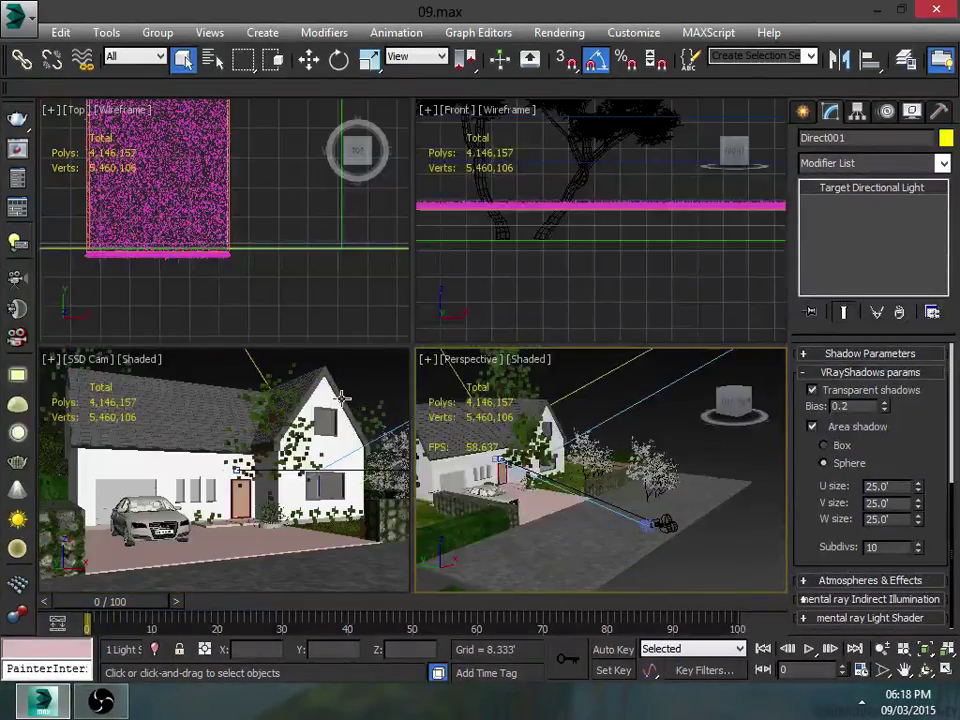
key("alt+w")
left_click(702, 162)
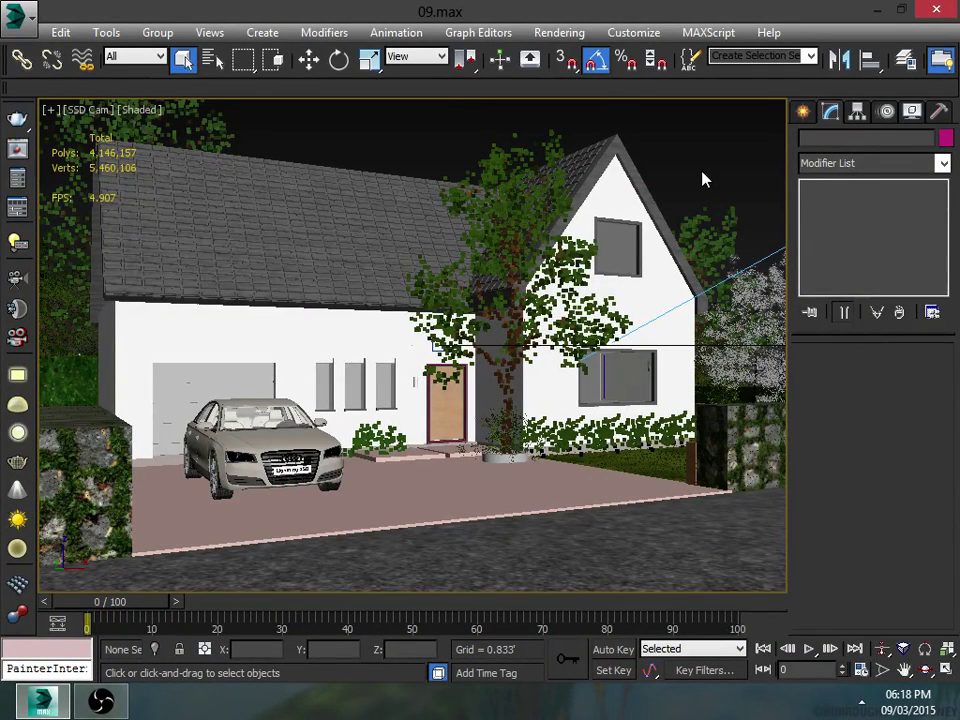
key("F10")
left_click_drag(480, 30, 818, 65)
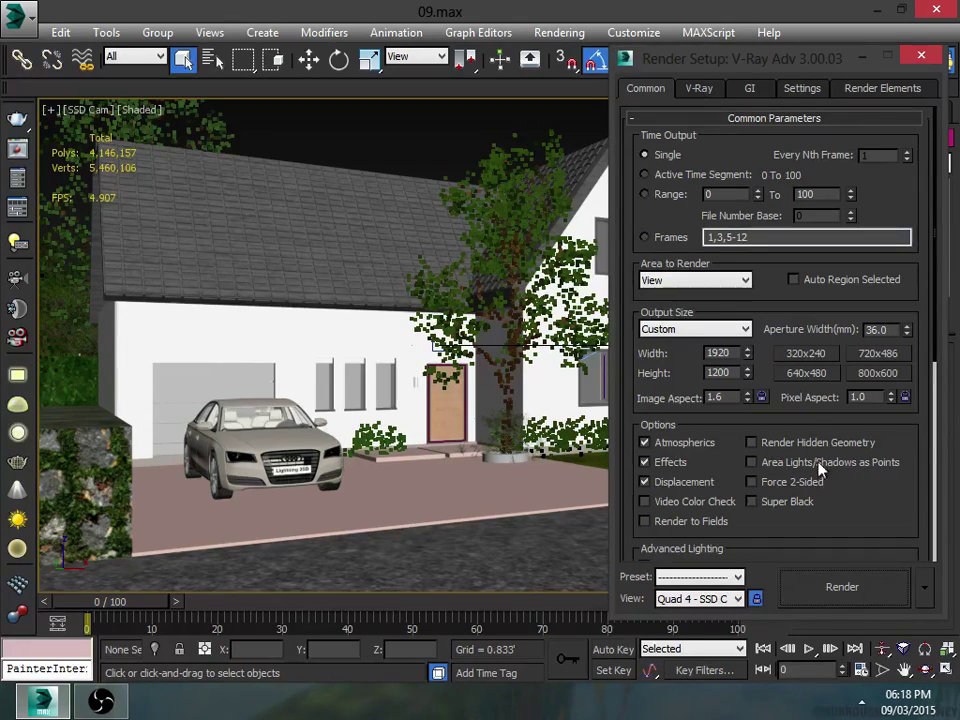
Step: Make all surfaces render two-sided and look over V-Ray's frame buffer and global switches
left_click(751, 481)
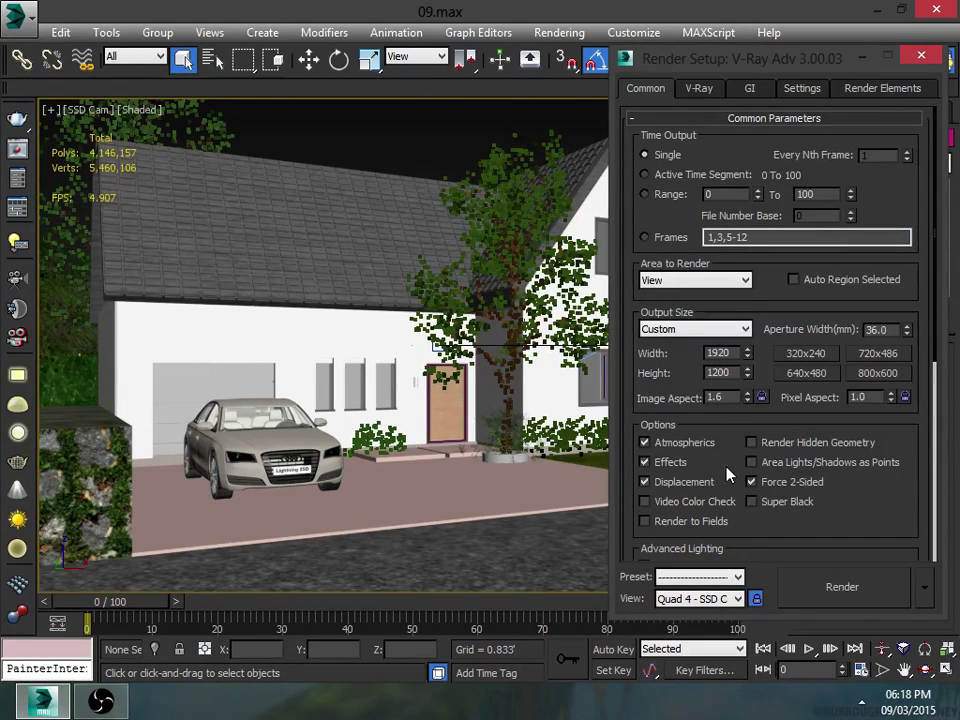
left_click(699, 90)
left_click(777, 119)
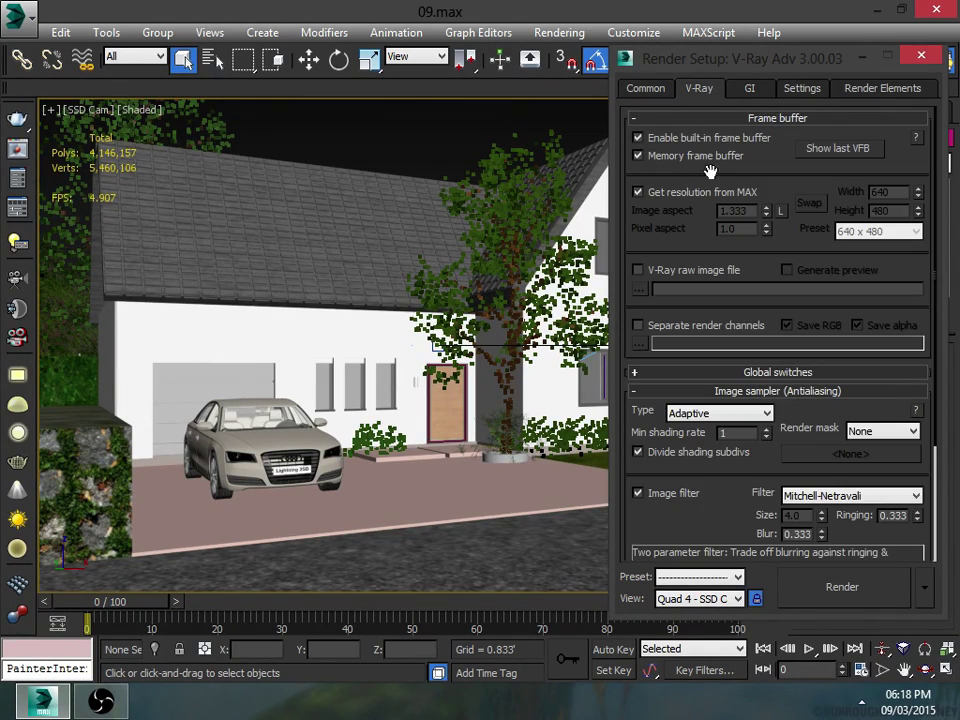
left_click(745, 118)
left_click(745, 136)
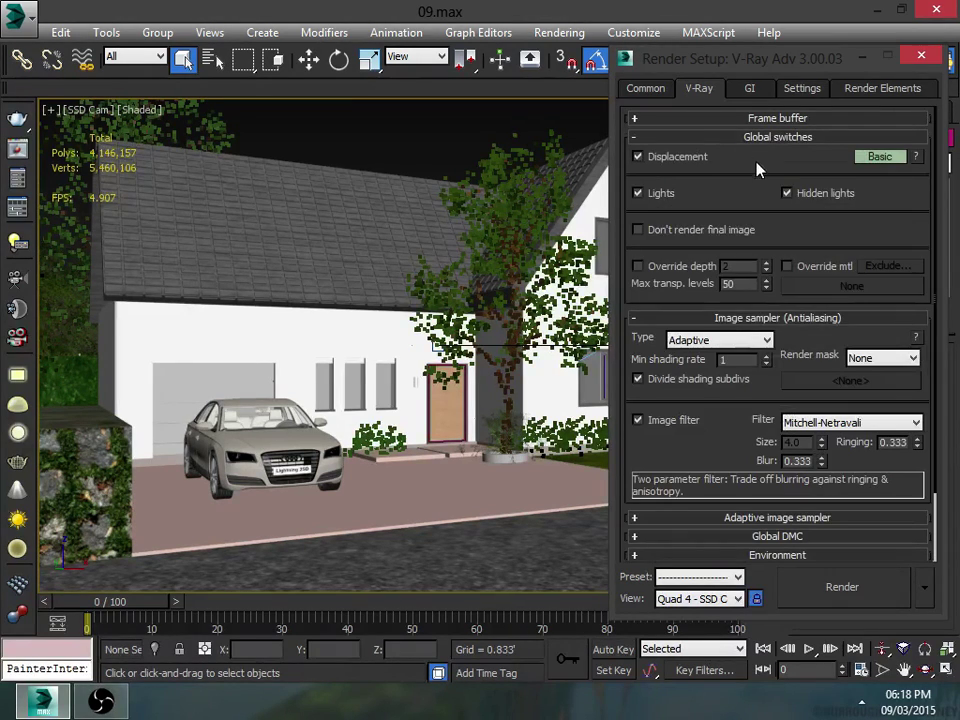
left_click(735, 137)
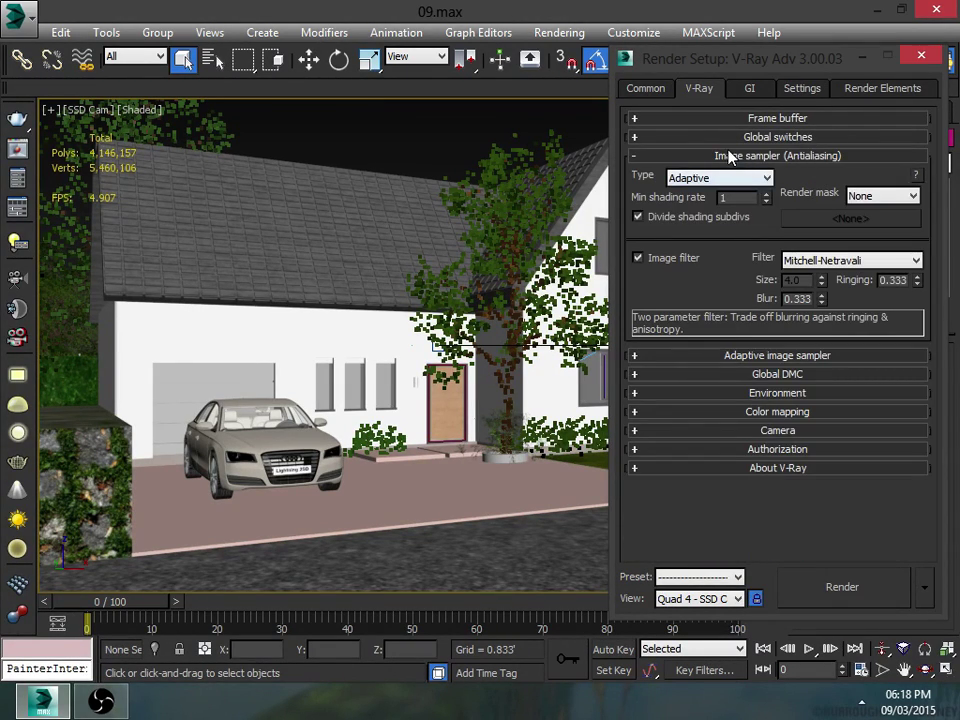
Step: Keep the Adaptive image sampler and choose Mitchell-Netravali as the antialiasing filter
left_click(742, 178)
left_click(720, 199)
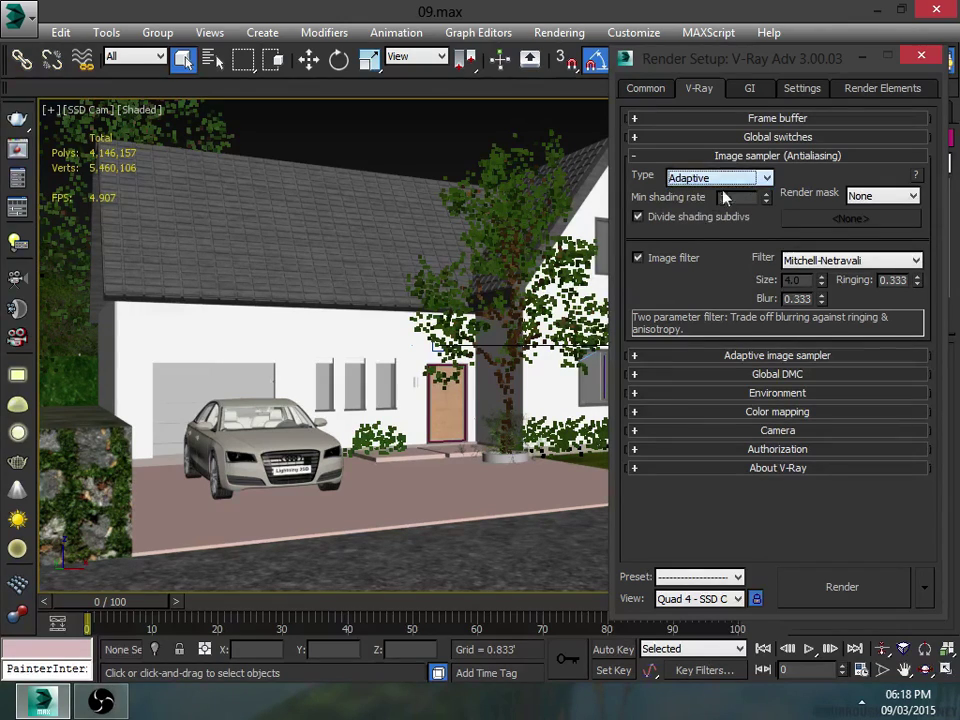
left_click(752, 178)
left_click(700, 199)
left_click(850, 260)
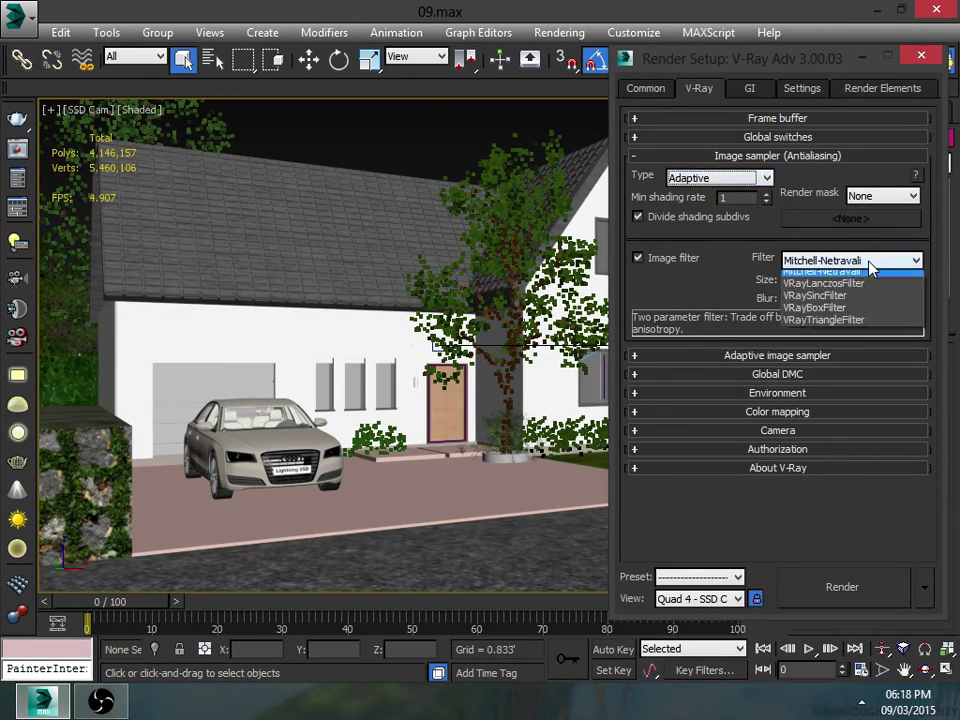
left_click(866, 411)
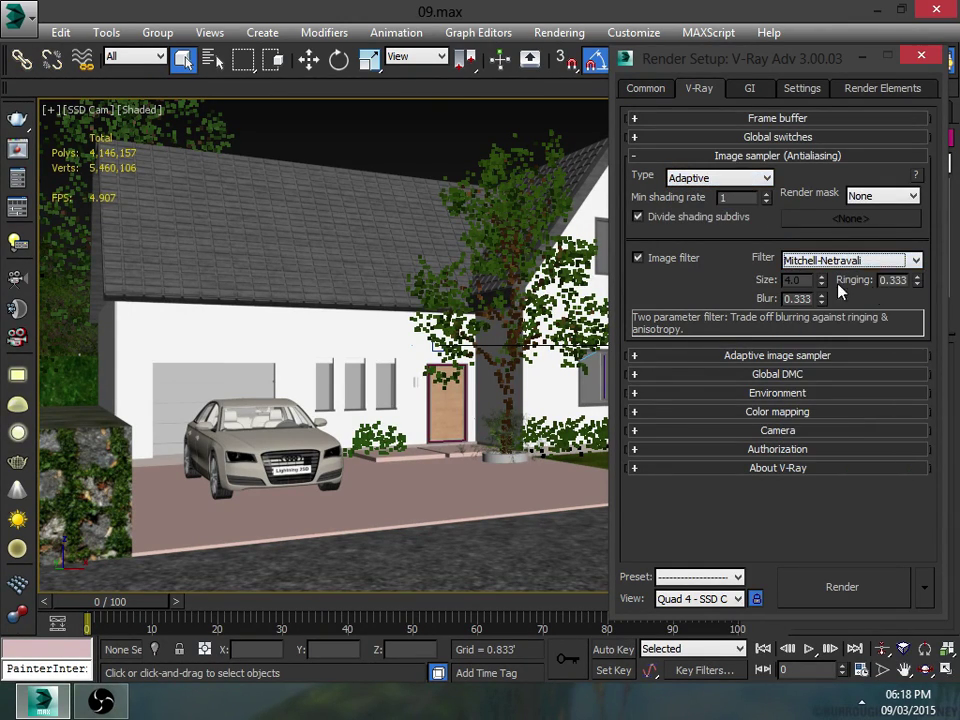
left_click(810, 157)
Step: Set Global DMC Min samples to 16
left_click(797, 176)
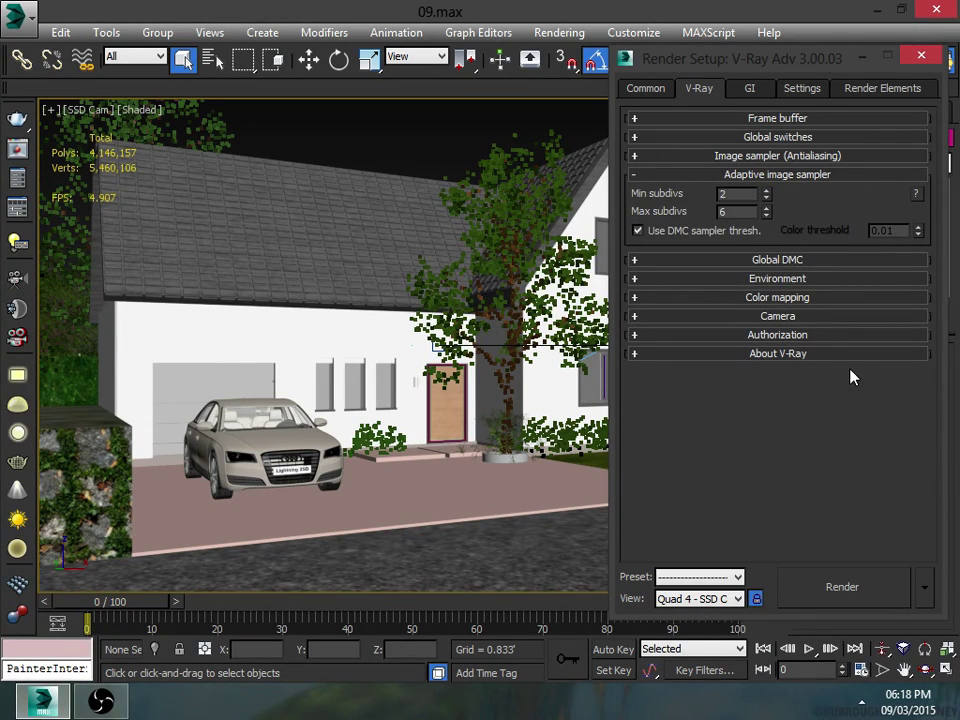
left_click(853, 177)
left_click(846, 193)
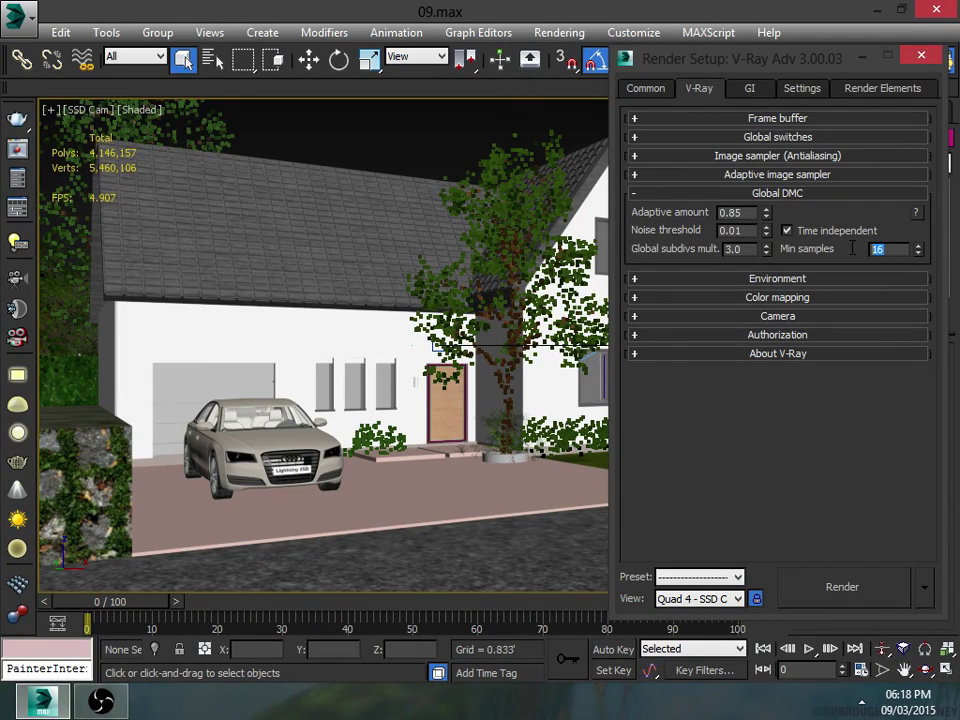
type("8")
key("Return")
type("16")
key("Return")
left_click(882, 195)
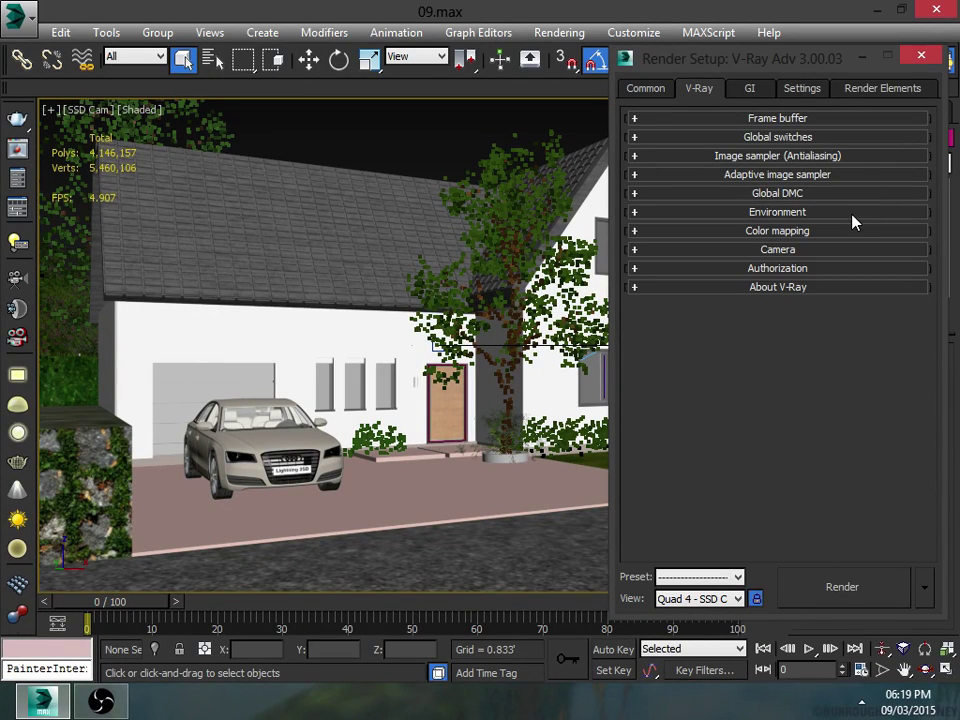
Step: Keep Reinhard colour mapping with the Color mapping only mode
left_click(853, 214)
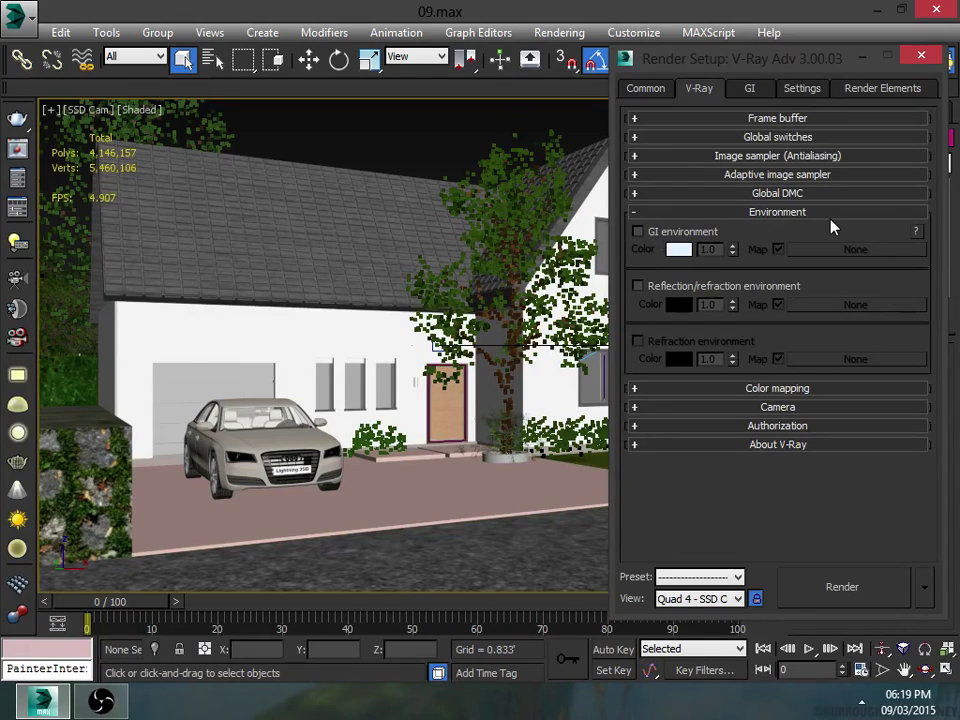
left_click(831, 214)
left_click(830, 234)
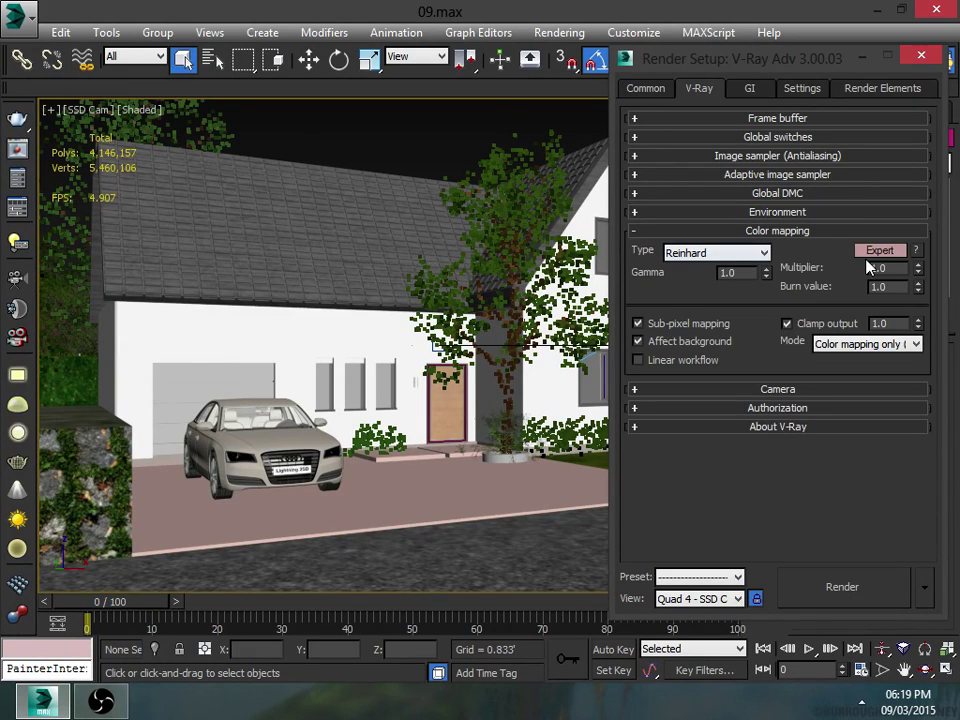
left_click(765, 256)
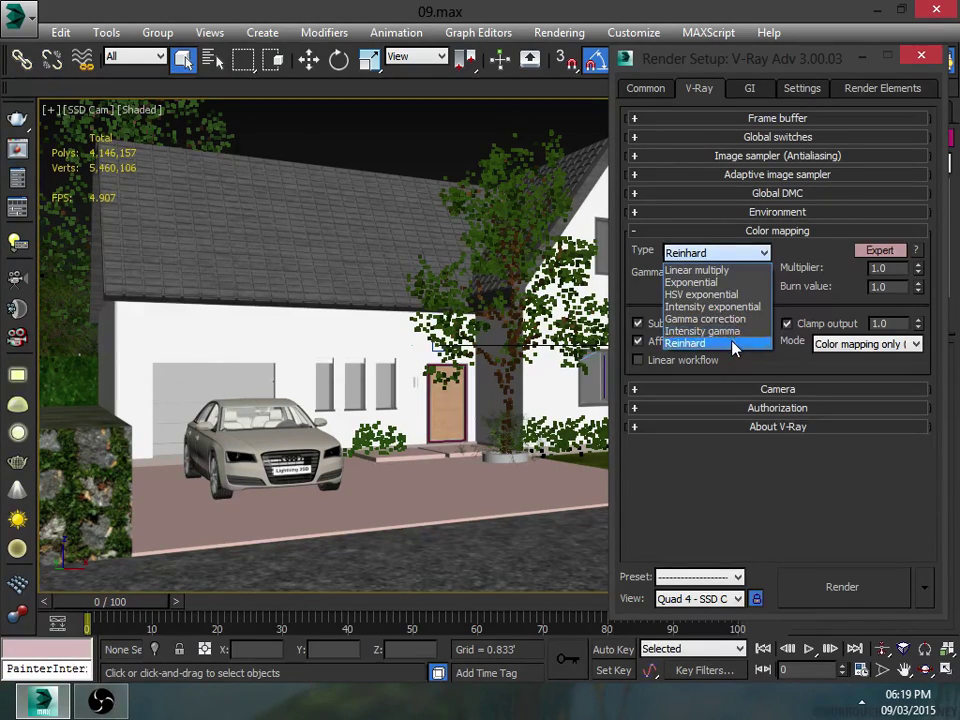
left_click(735, 340)
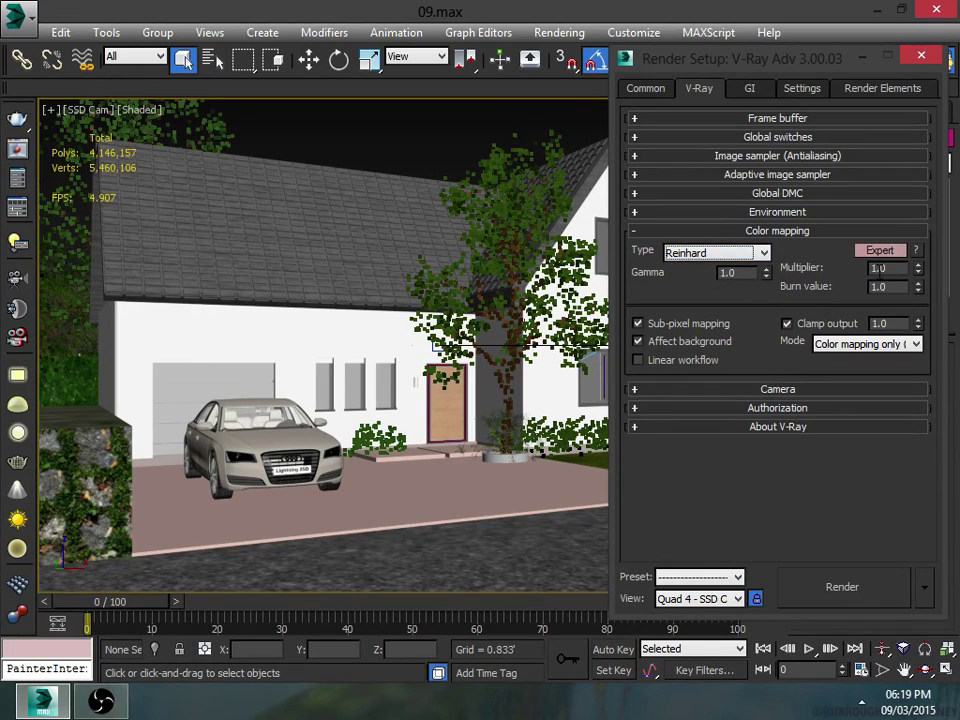
left_click(855, 342)
left_click(928, 387)
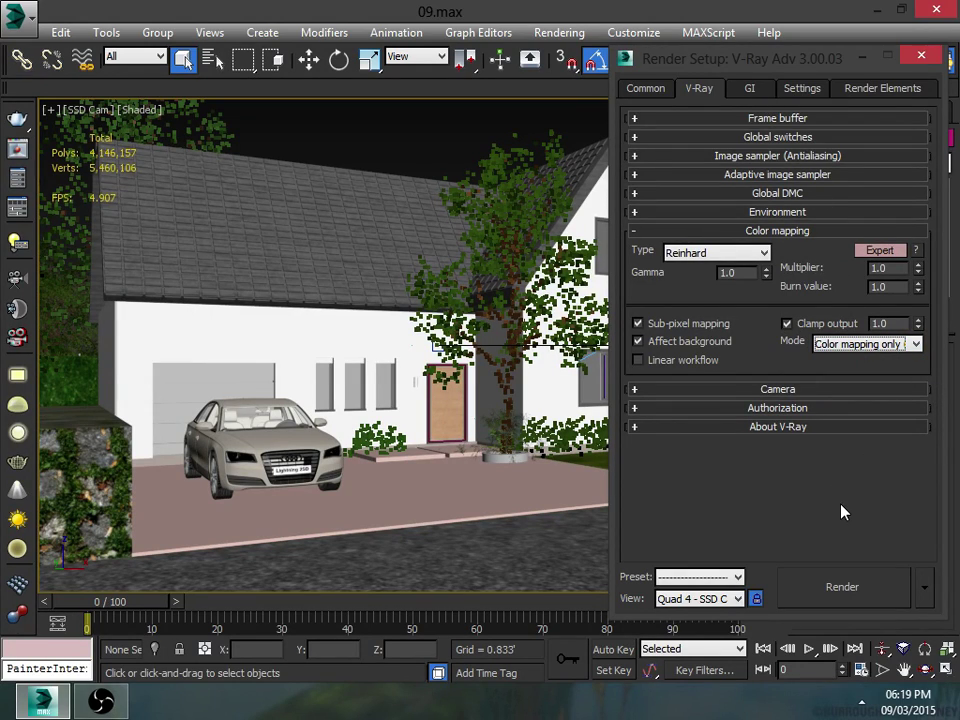
left_click(790, 231)
Step: On the GI tab, keep Brute force primary and Light cache secondary, and expand the Light cache rollout
left_click(752, 88)
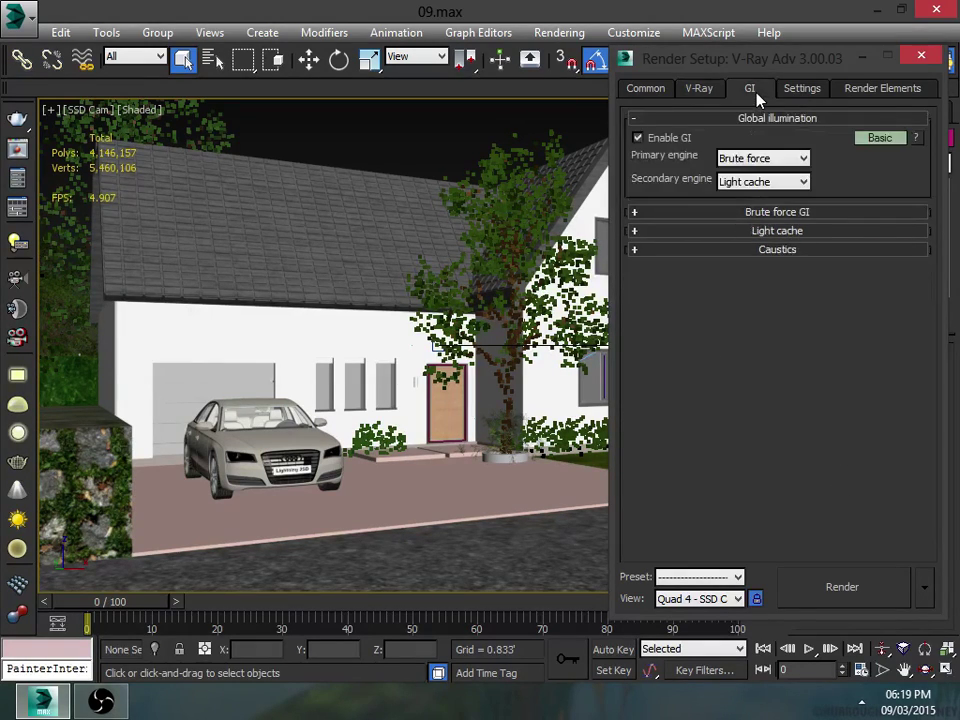
left_click(775, 158)
left_click(766, 199)
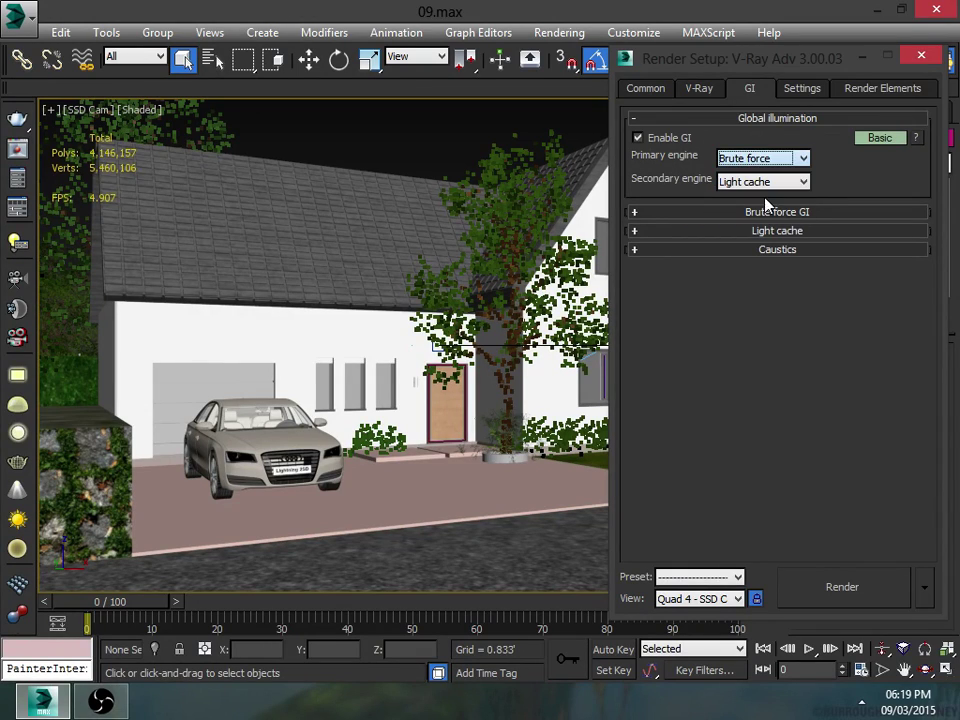
left_click(765, 181)
left_click(741, 235)
left_click(792, 214)
left_click(789, 216)
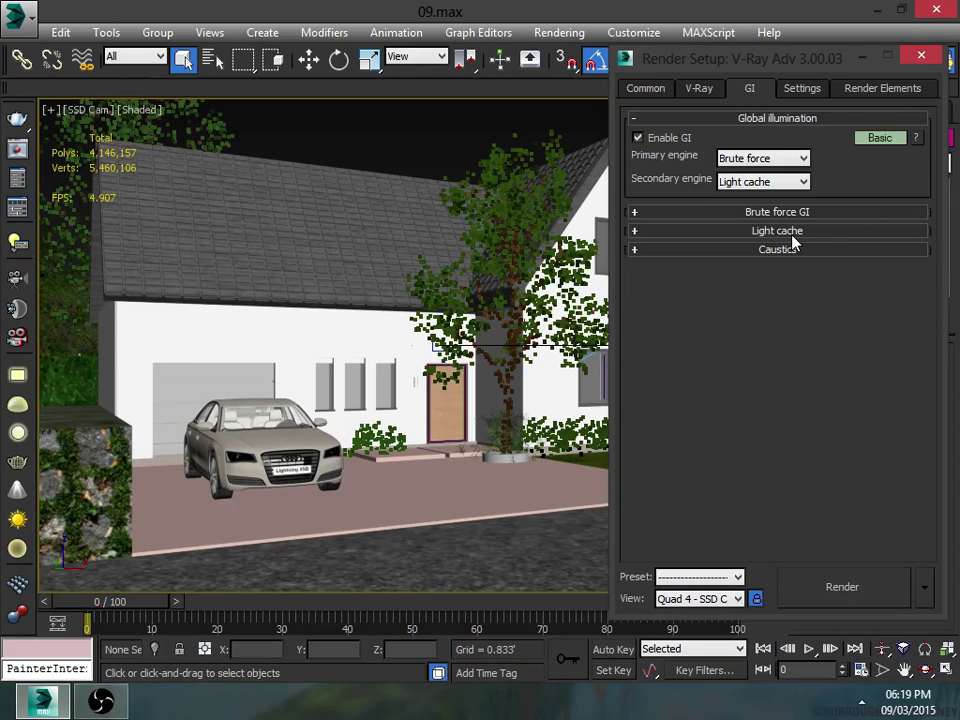
left_click(791, 236)
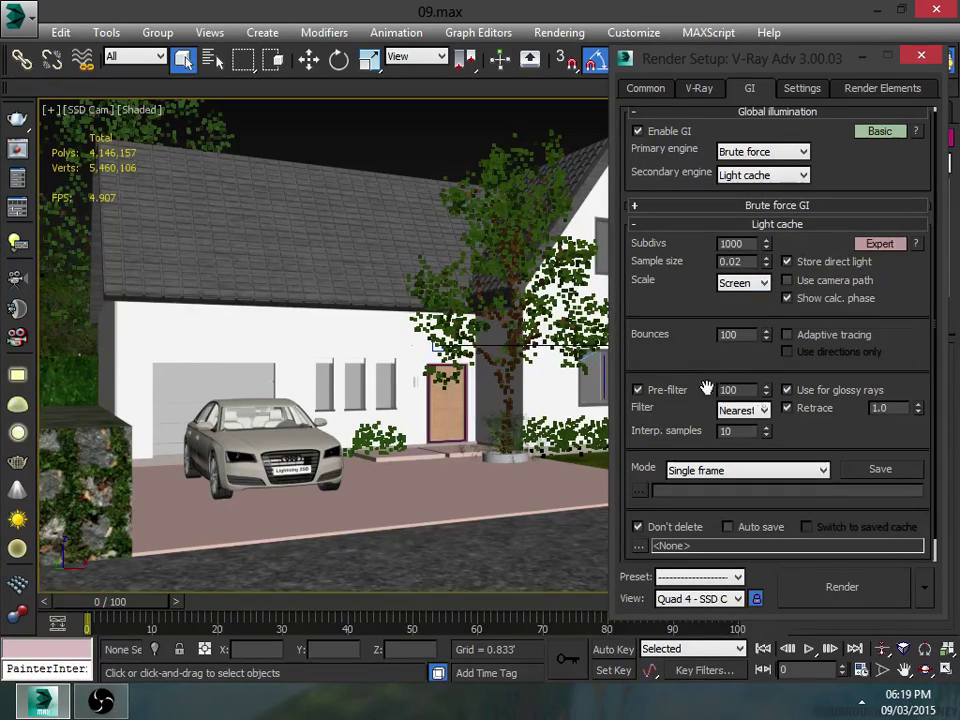
Step: Set Light cache Interp. samples to 20, review Settings and Render Elements, then close Render Setup
double_click(725, 430)
type("20")
key("Return")
left_click(808, 89)
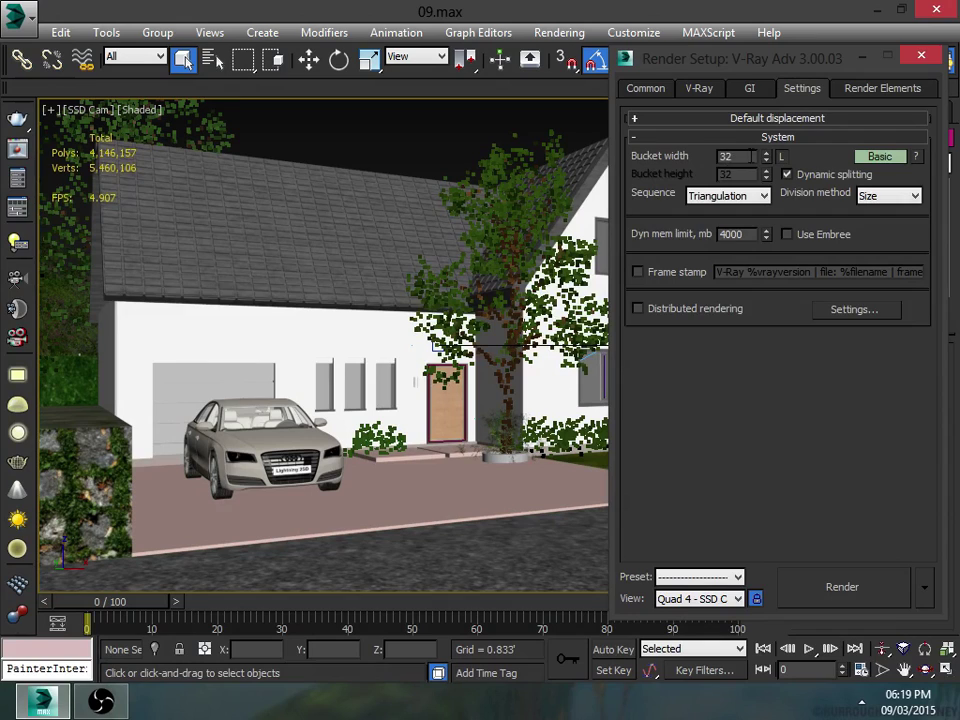
left_click(885, 89)
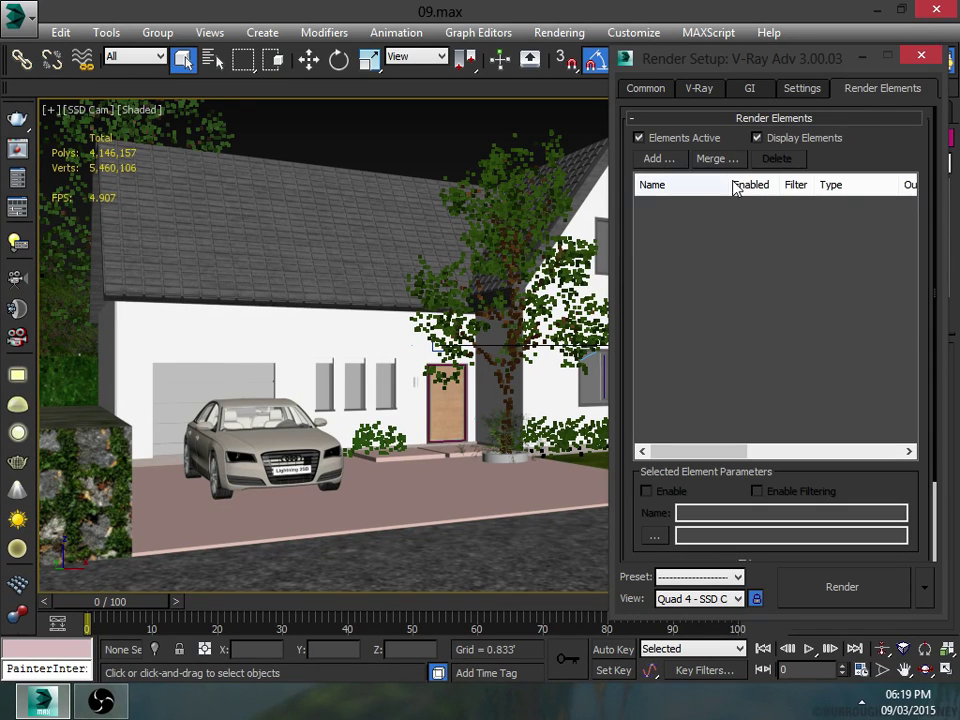
left_click(921, 55)
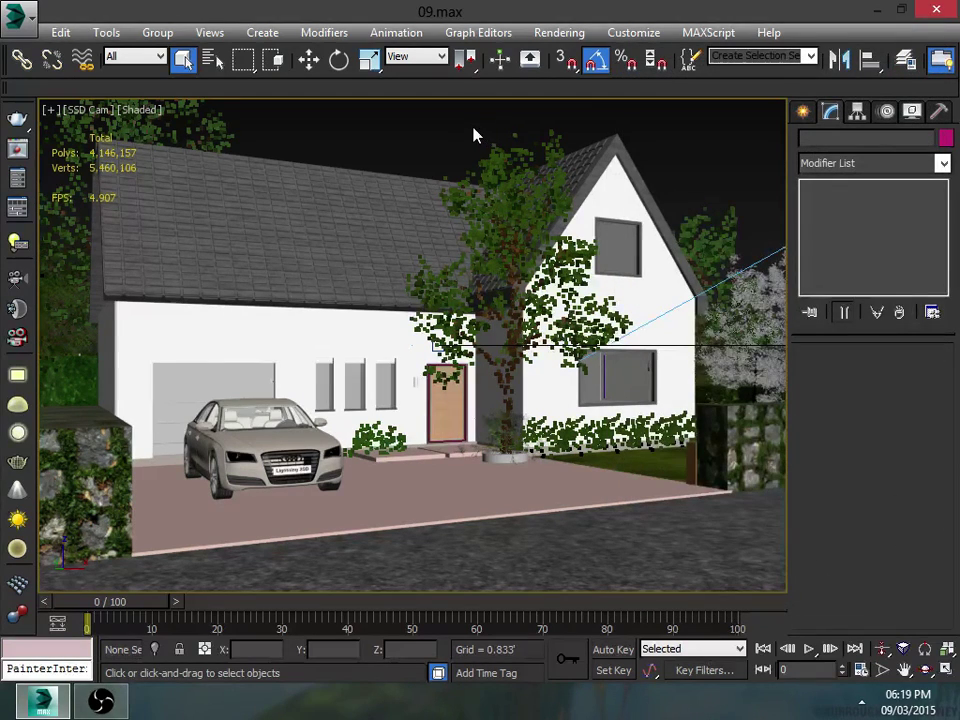
Step: Render the SSD Cam view in V-Ray at 1920 × 1200, hiding the V-Ray messages window
left_click(17, 118)
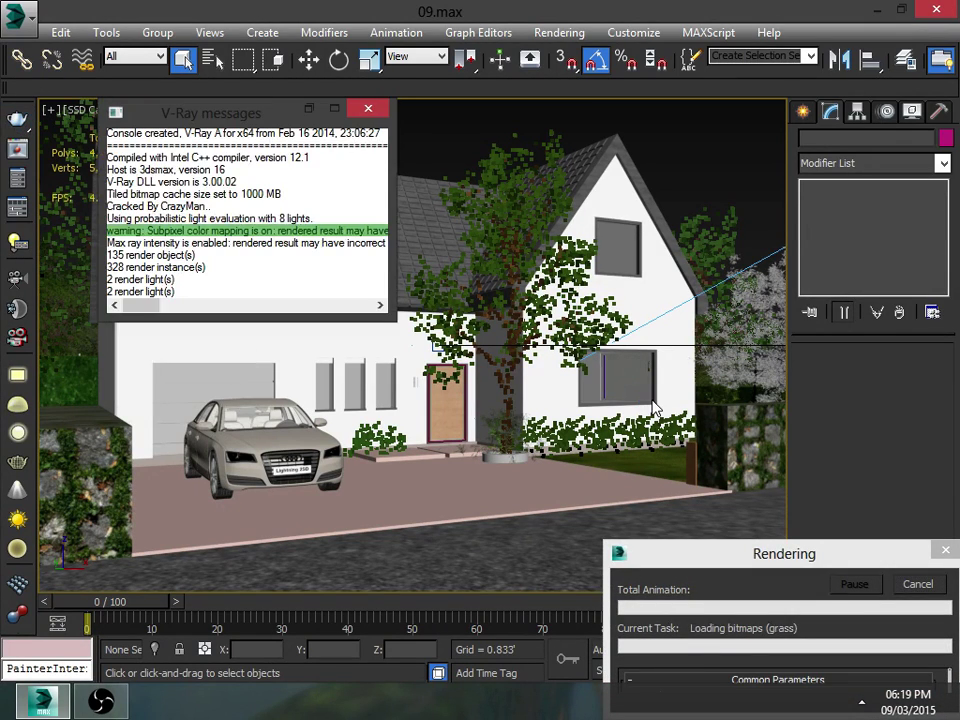
left_click(334, 108)
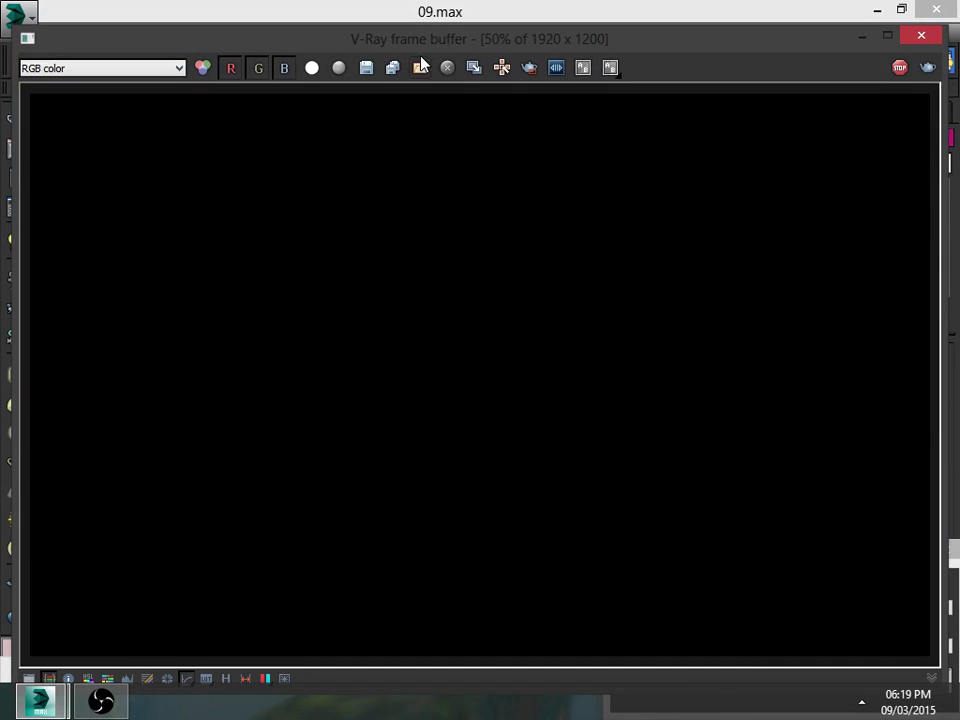
left_click_drag(420, 48, 411, 15)
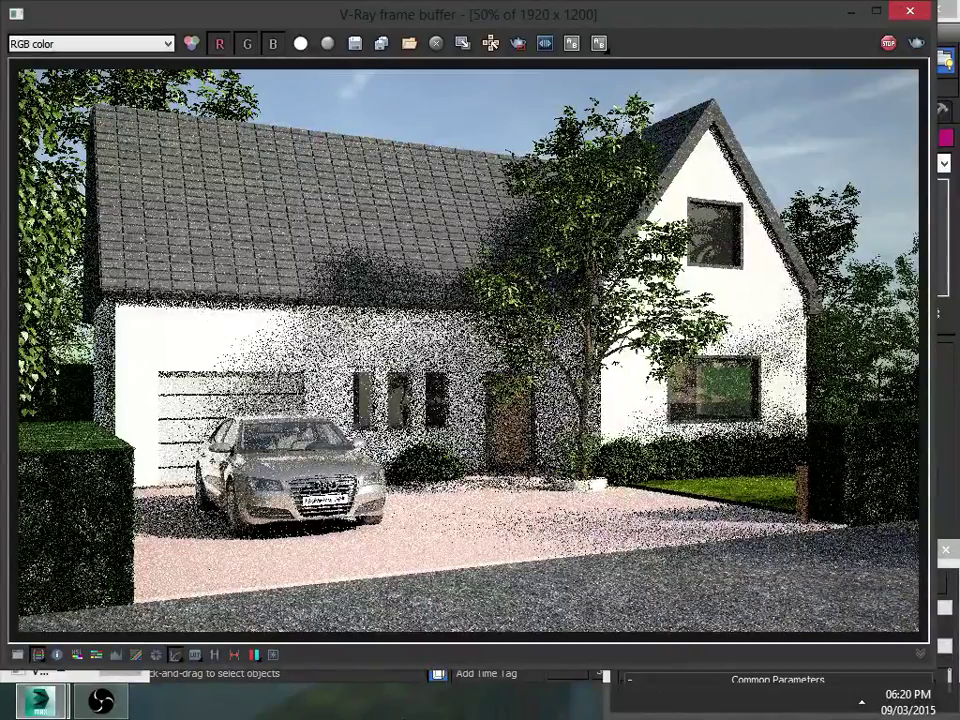
right_click(511, 703)
Step: Show the desktop and open the Miysis Day Scene image in Windows Photo Viewer
left_click(580, 606)
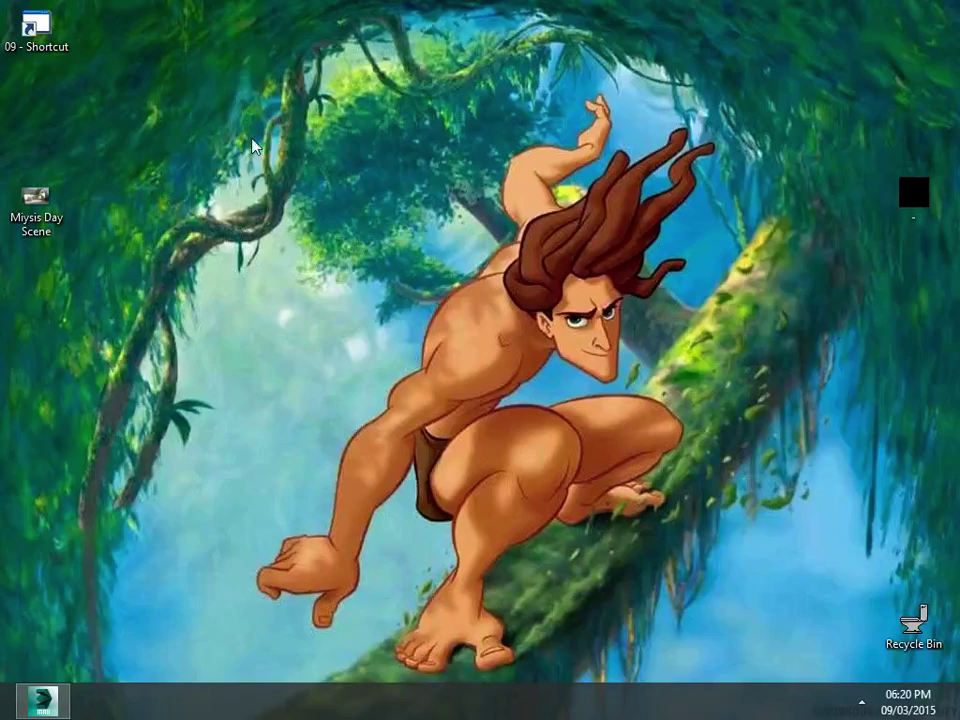
left_click(33, 207)
double_click(33, 207)
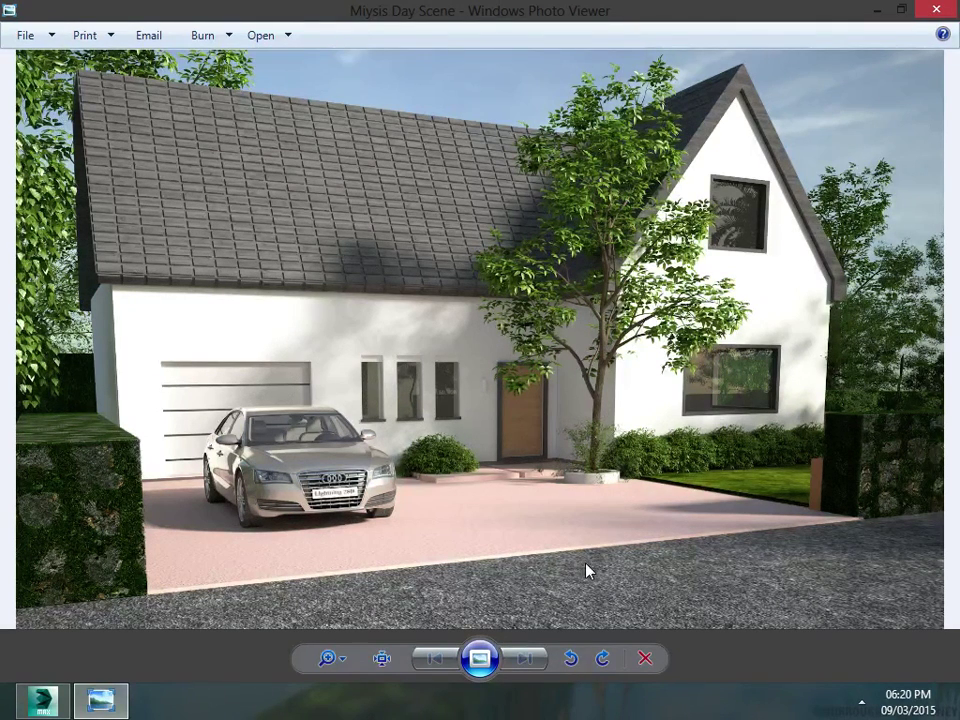
Step: Zoom into the render and pan across the car, garage, windows, front door and tree
scroll(400, 545, "up", 1)
scroll(398, 544, "up", 1)
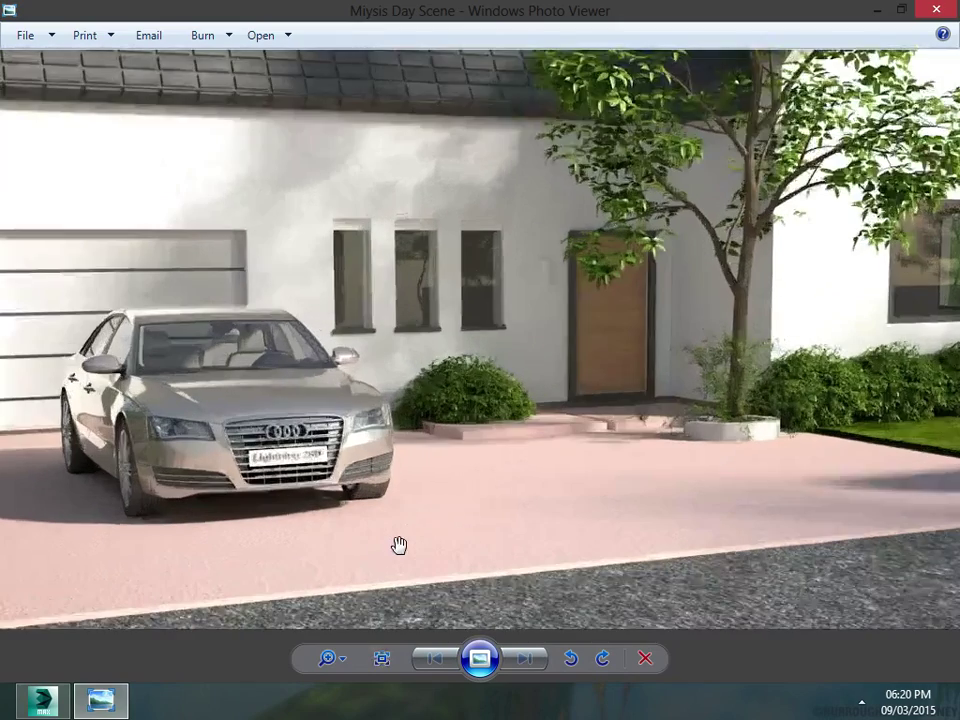
scroll(399, 545, "up", 1)
mouse_move(399, 545)
left_mouse_down()
mouse_move(414, 529)
mouse_move(525, 563)
left_mouse_up()
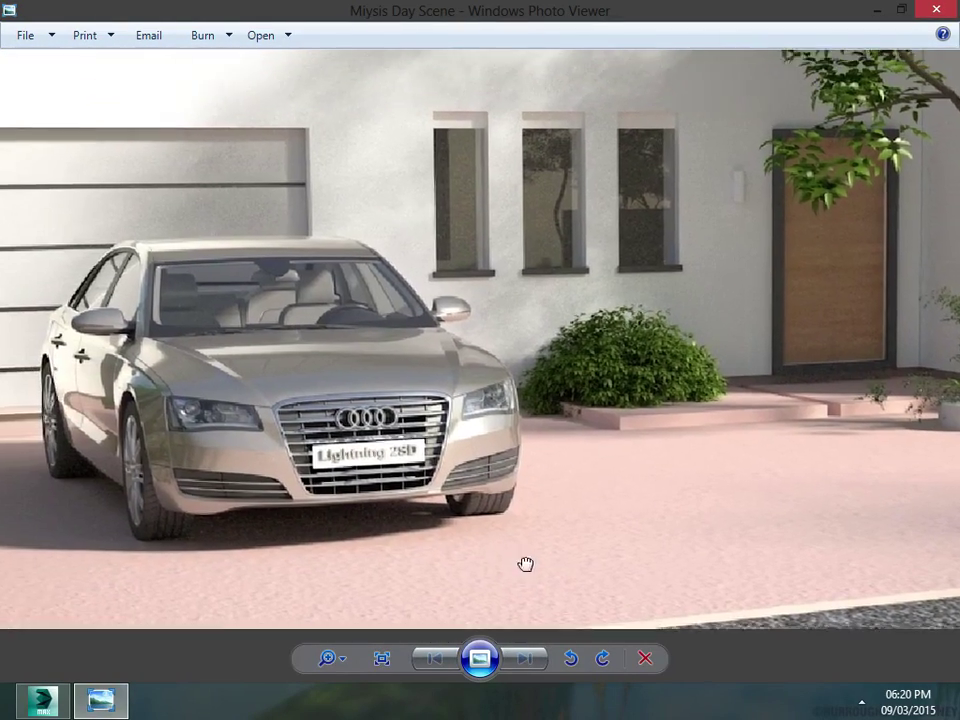
left_click_drag(300, 410, 311, 450)
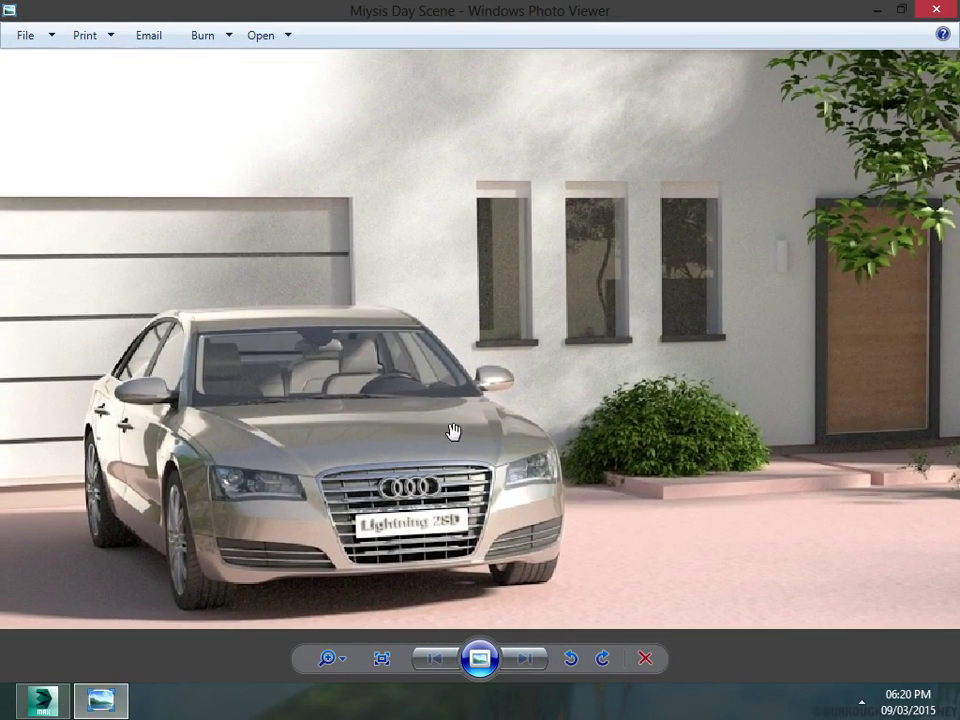
left_click_drag(10, 425, 182, 482)
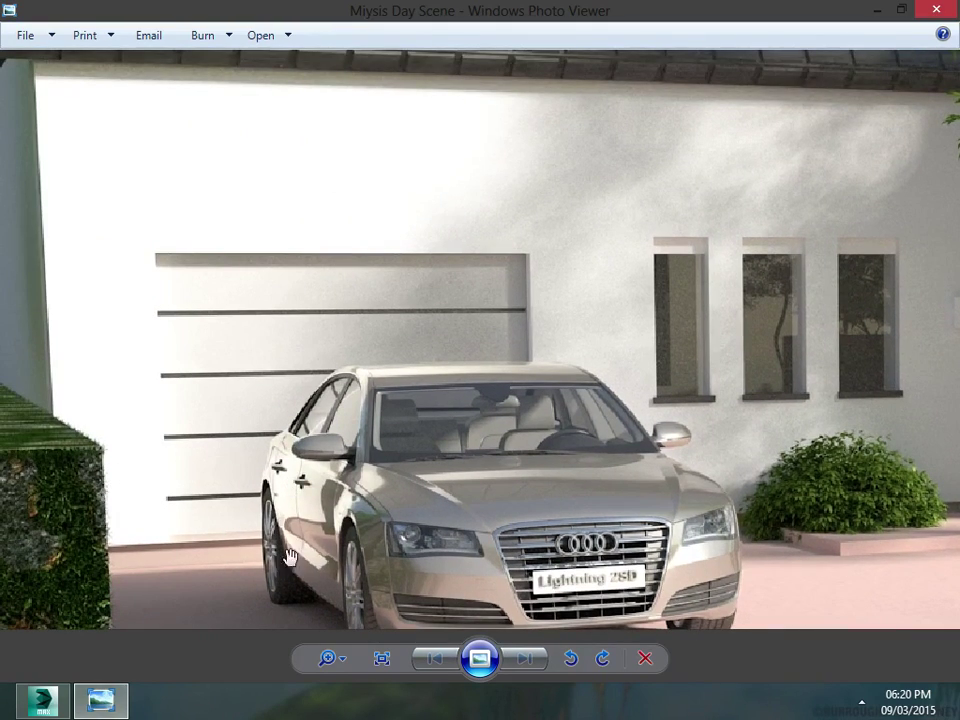
mouse_move(785, 453)
left_mouse_down()
mouse_move(446, 452)
mouse_move(317, 332)
left_mouse_up()
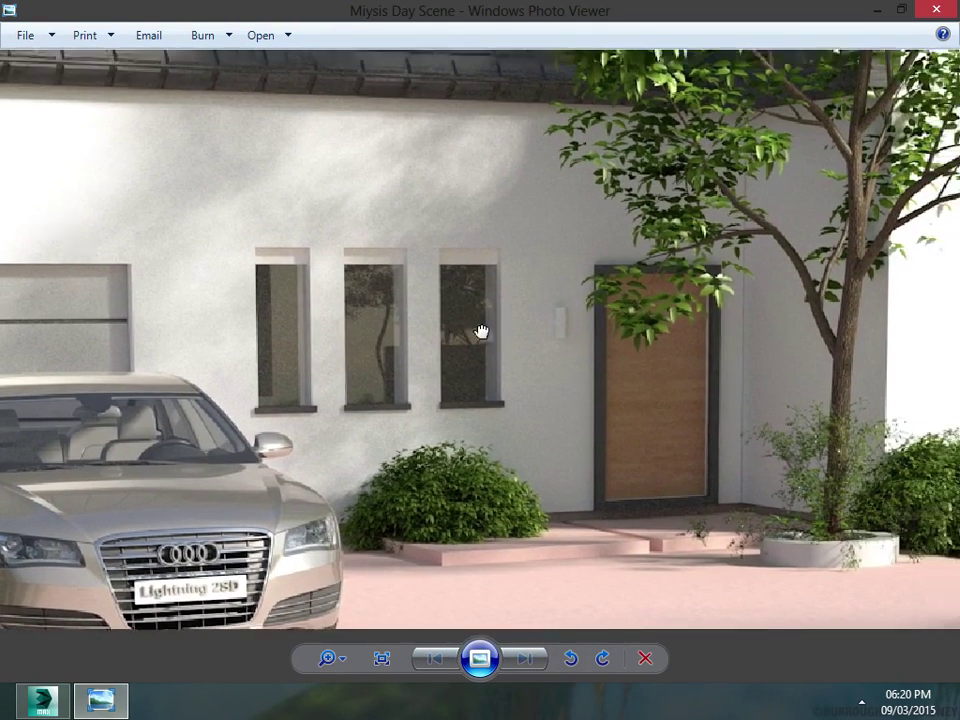
mouse_move(480, 332)
left_mouse_down()
mouse_move(737, 337)
mouse_move(474, 350)
left_mouse_up()
mouse_move(735, 454)
left_mouse_down()
mouse_move(551, 422)
mouse_move(503, 385)
left_mouse_up()
Step: Zoom back out to the whole house and show the hidden notification icons
scroll(503, 385, "down", 3)
scroll(506, 388, "down", 2)
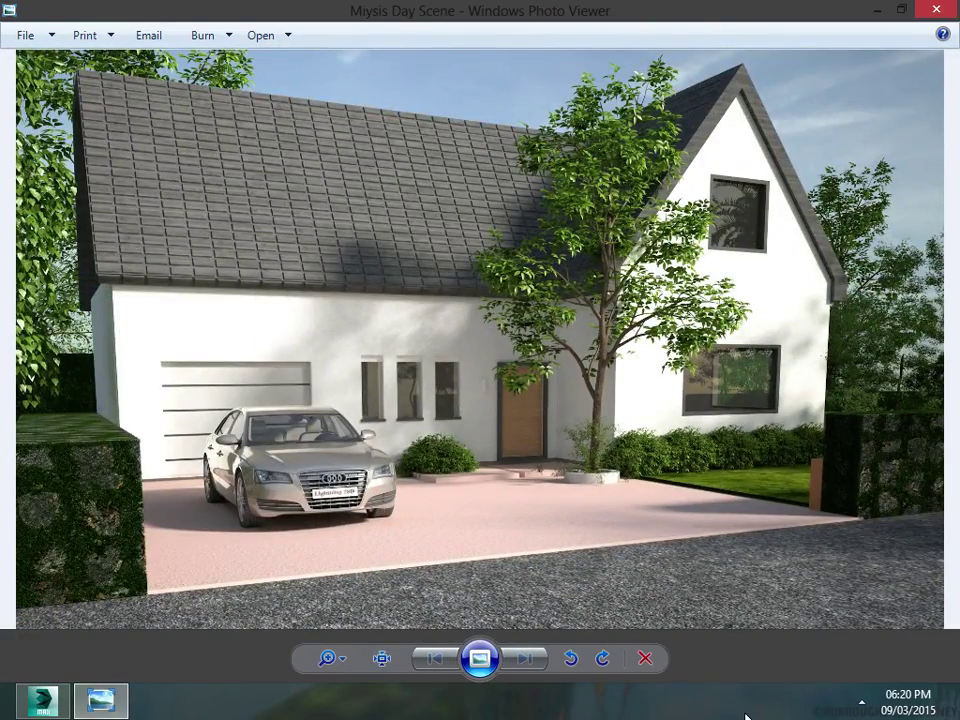
left_click(861, 702)
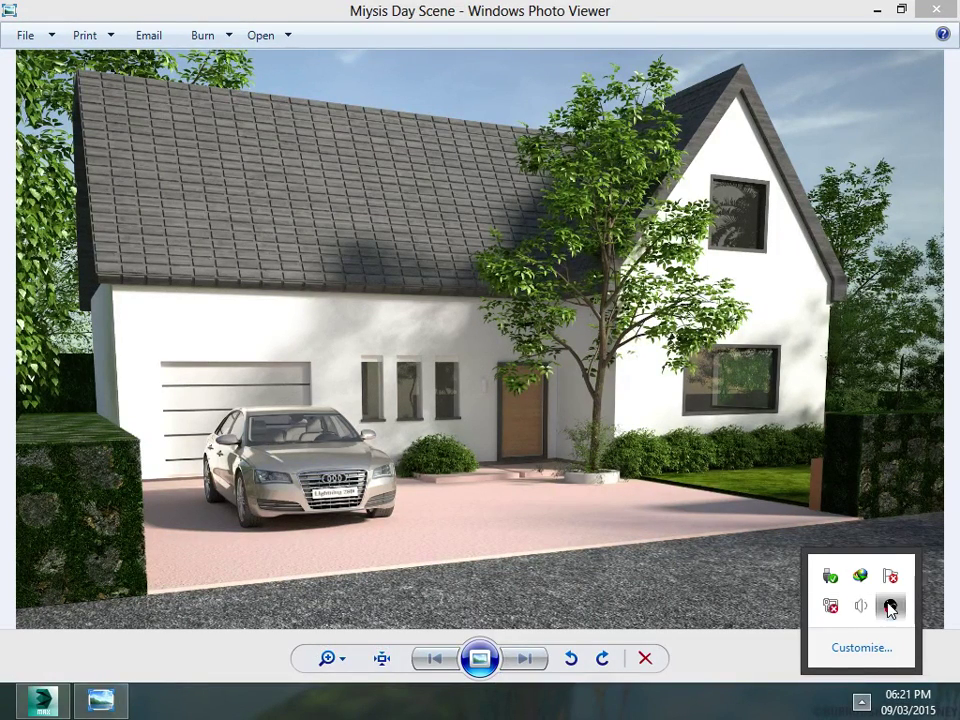